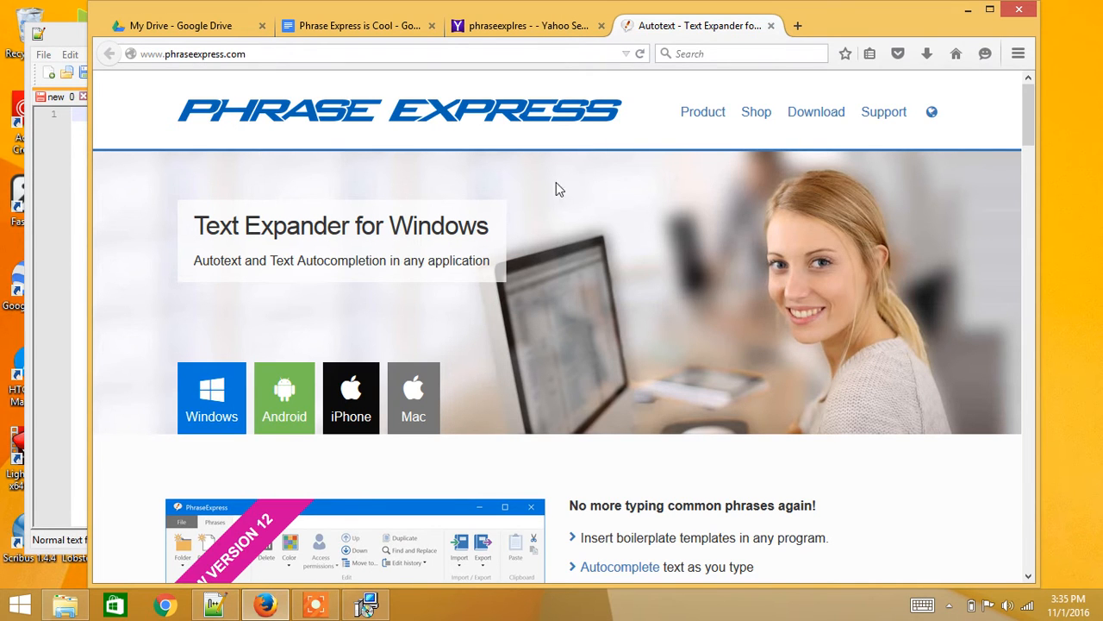
Scroll the PhraseExpress home page down and back to the top, then show the hidden tray icons.
scroll(556, 194, "down", 5)
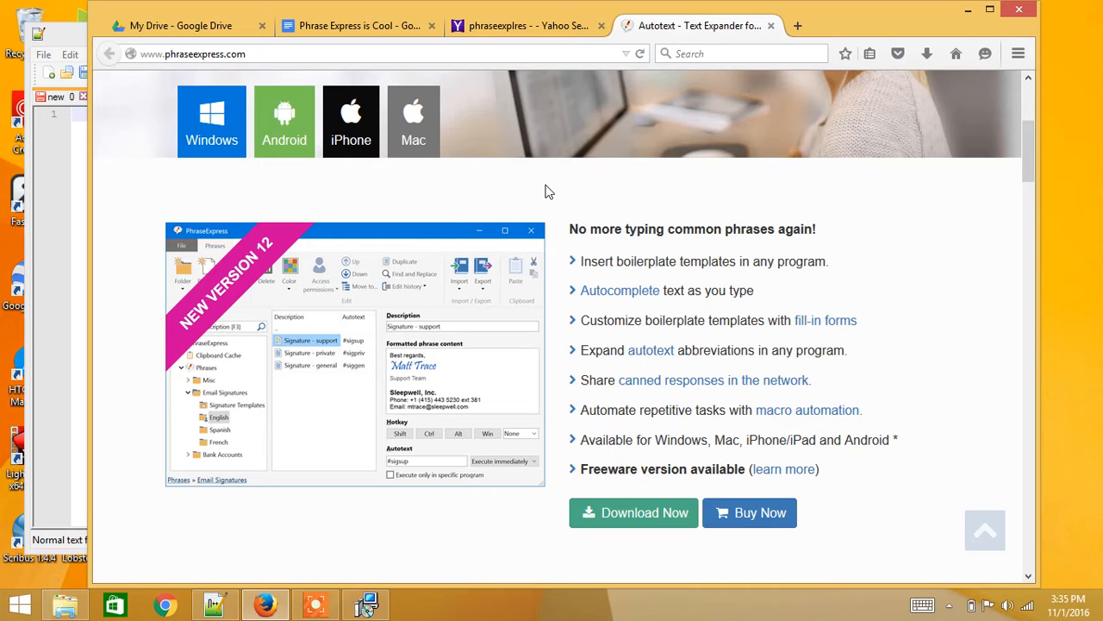
scroll(546, 198, "up", 5)
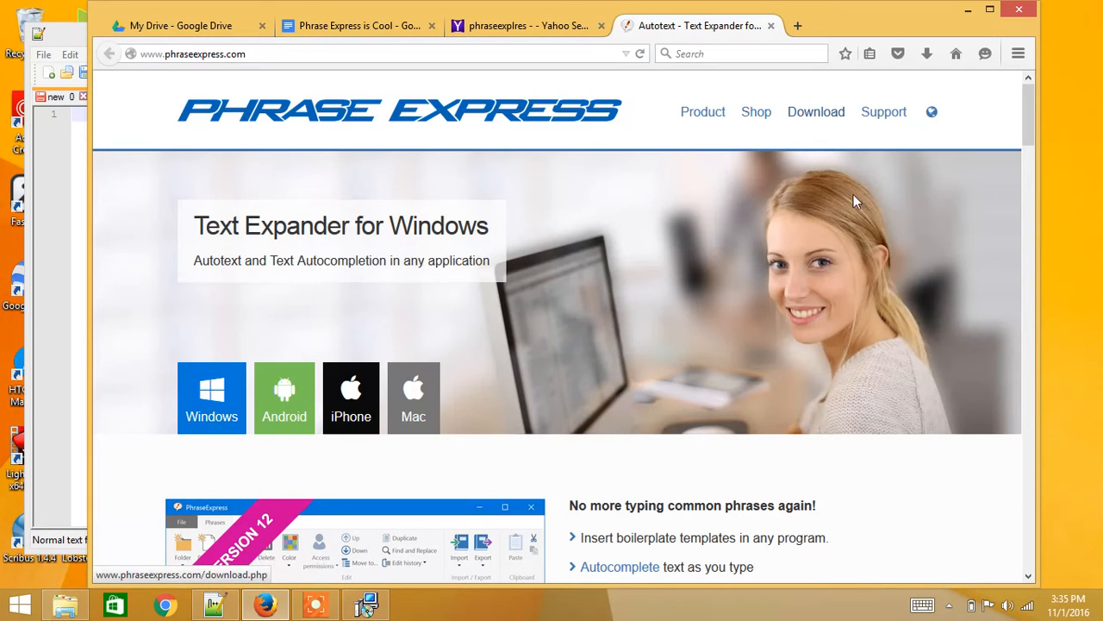
left_click(950, 606)
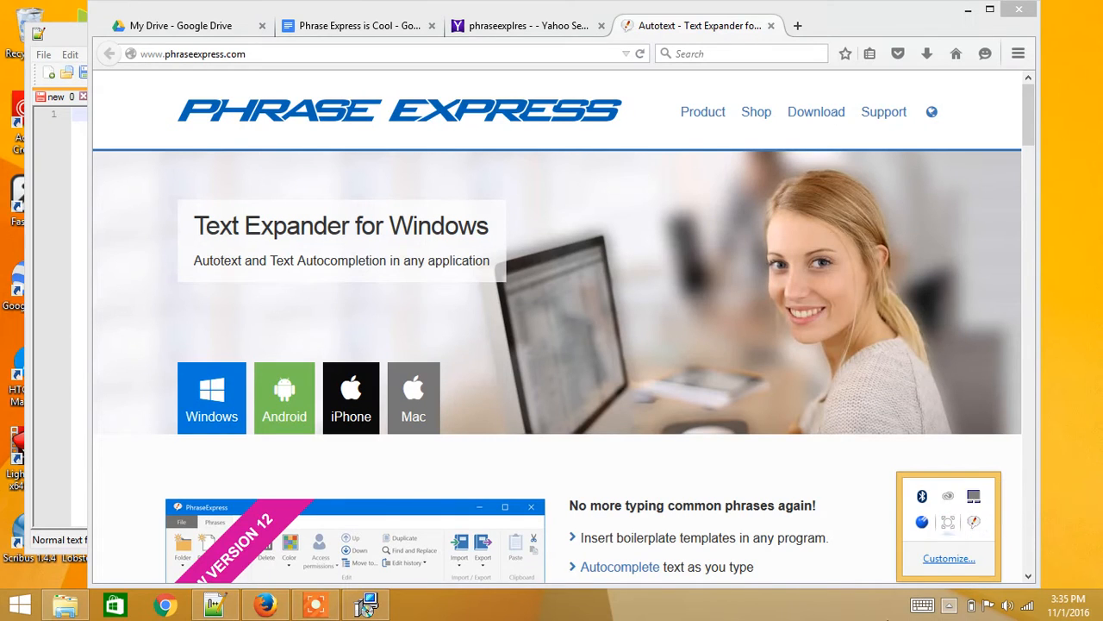
Launch PhraseExpress by searching 'phrase' from the Start screen.
key("super")
type("phraseExpress")
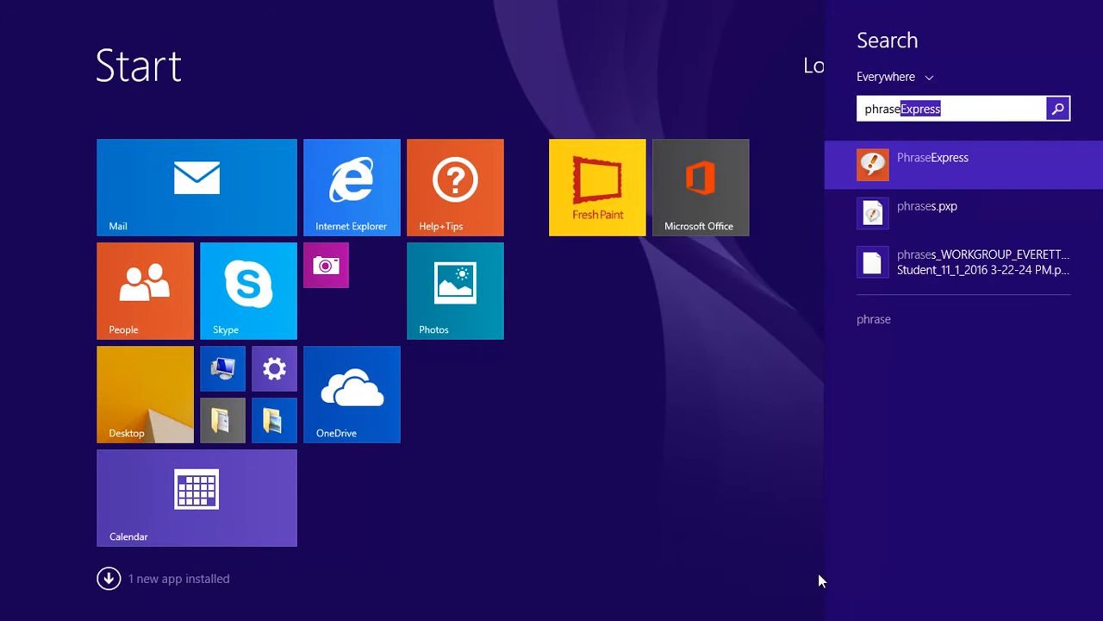
left_click(880, 158)
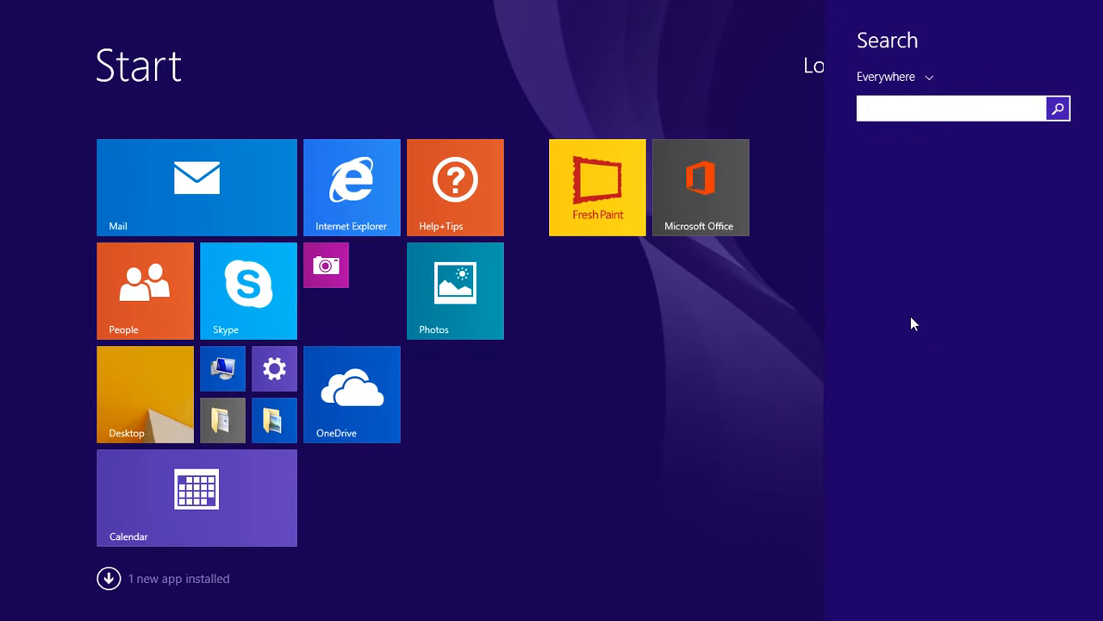
Open the PhraseExpress phrase editor with Edit phrases on its tray icon menu.
left_click(165, 409)
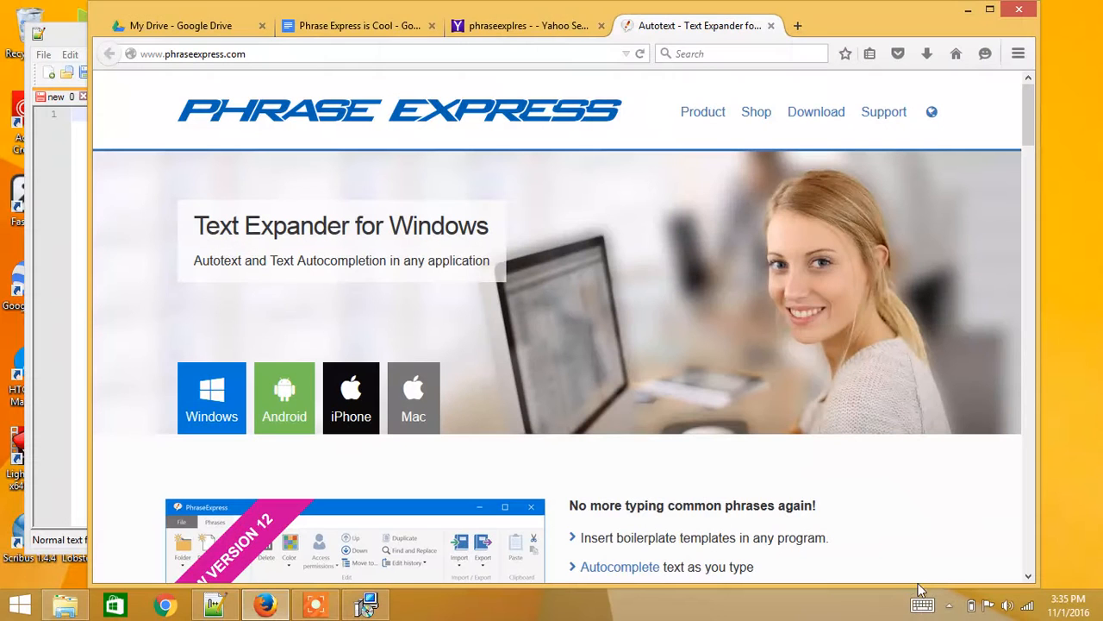
left_click(949, 605)
right_click(976, 528)
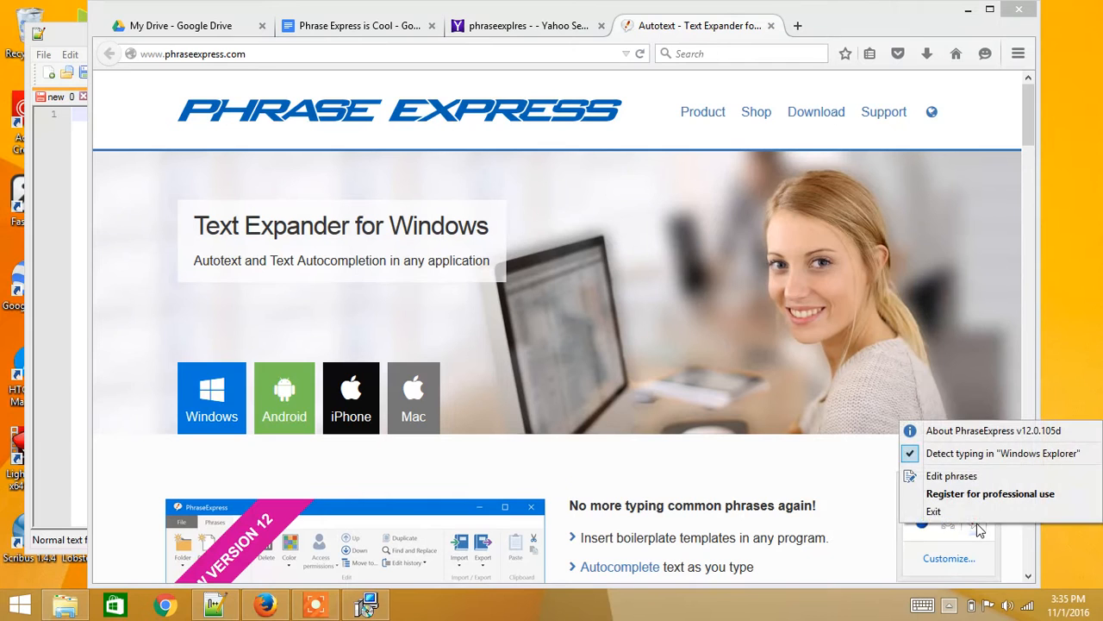
left_click(987, 481)
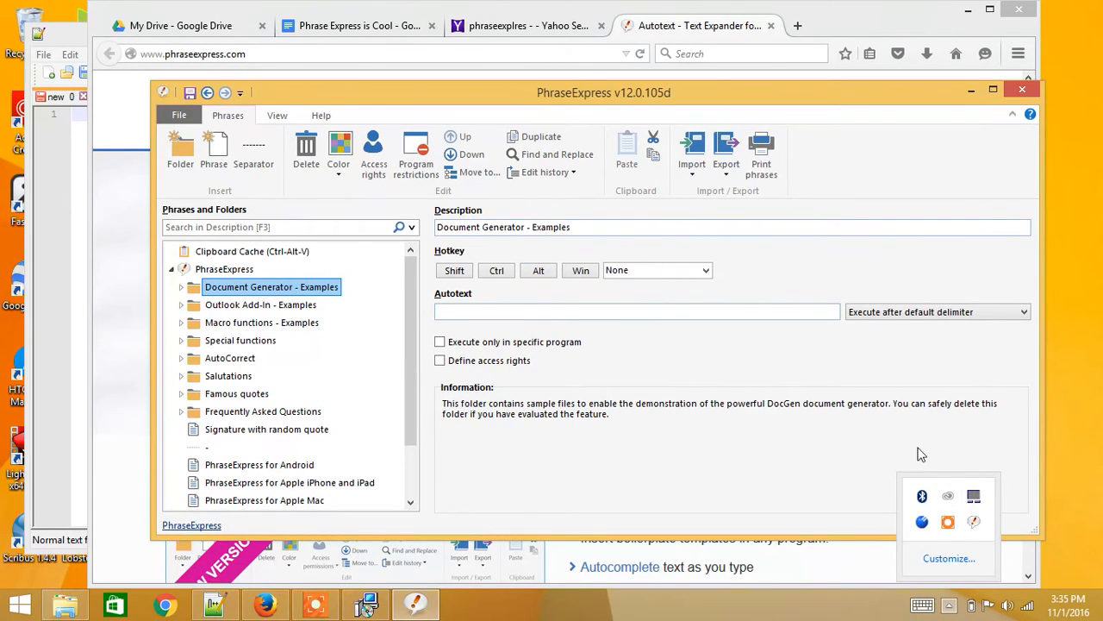
Insert a new folder directly under the PhraseExpress root of the phrase tree.
left_click_drag(885, 92, 874, 62)
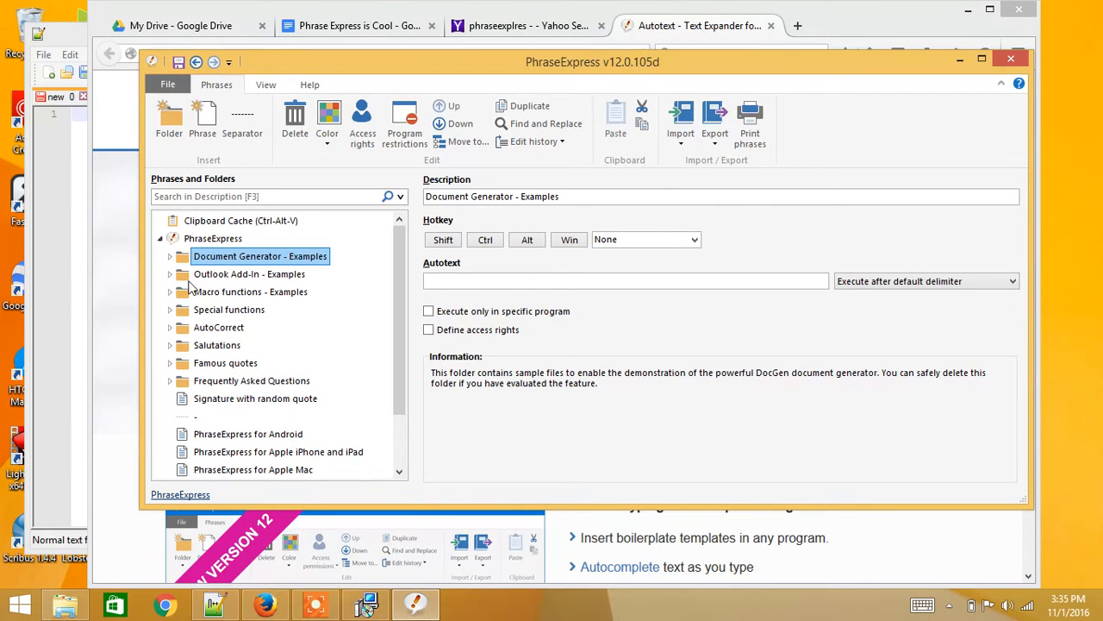
mouse_move(192, 246)
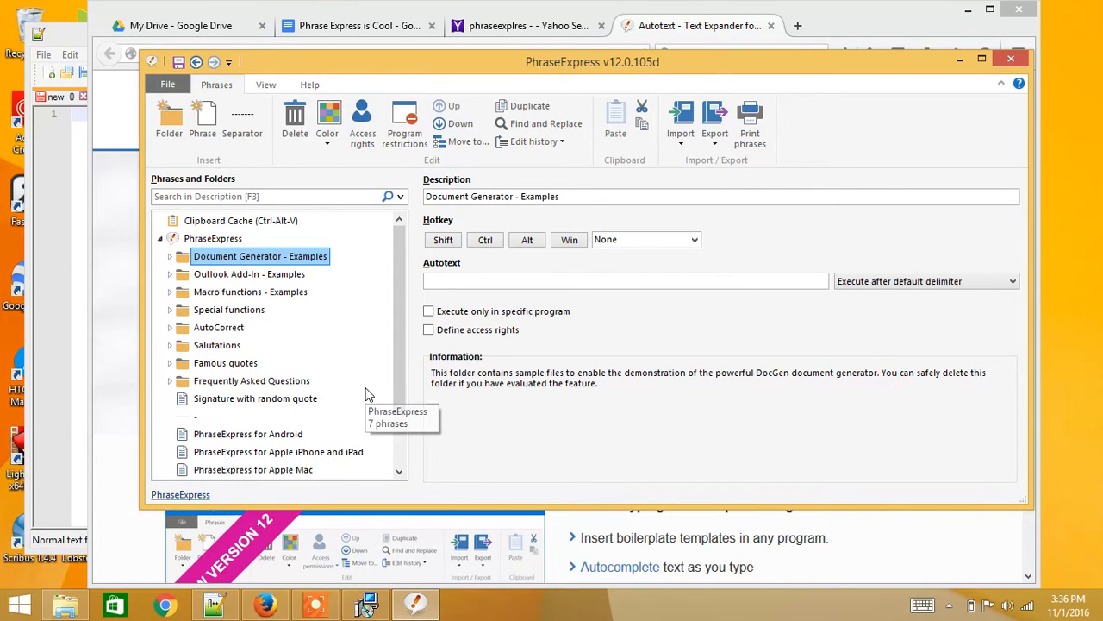
left_click(233, 241)
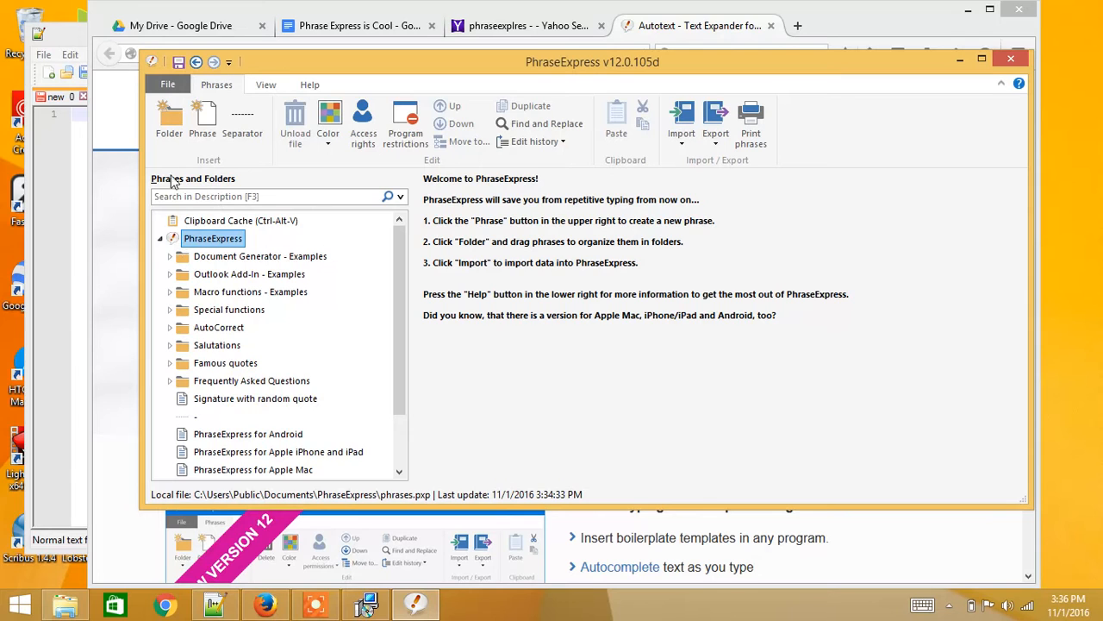
left_click(172, 127)
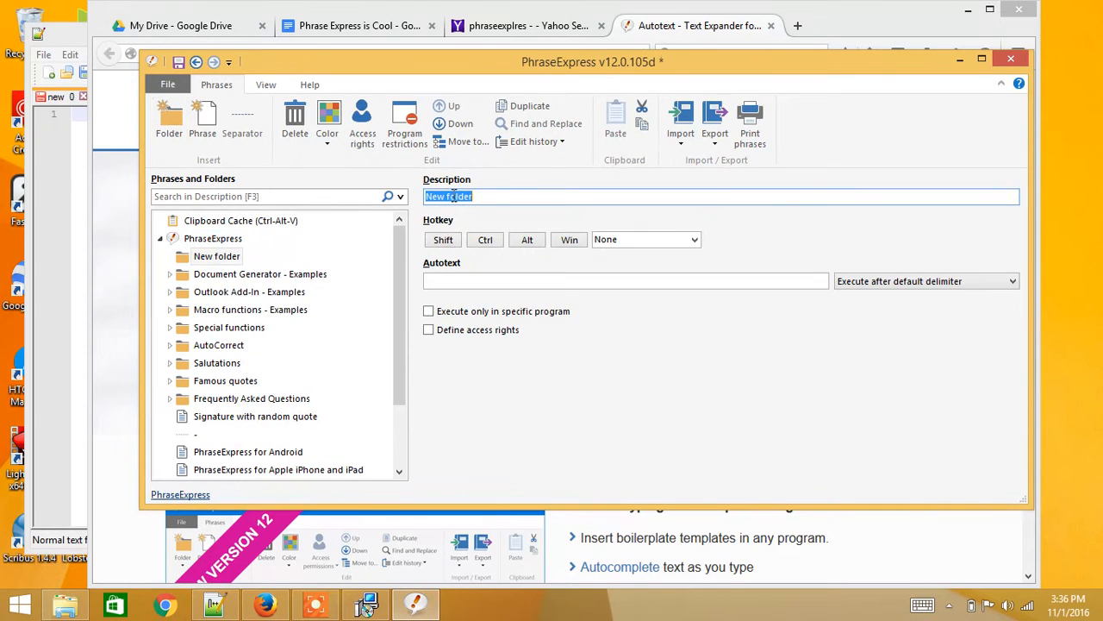
Name the new folder 'My Snippets' and confirm by selecting the root.
type("mY")
key("BackSpace")
key("BackSpace")
key("BackSpace")
type("mY nS")
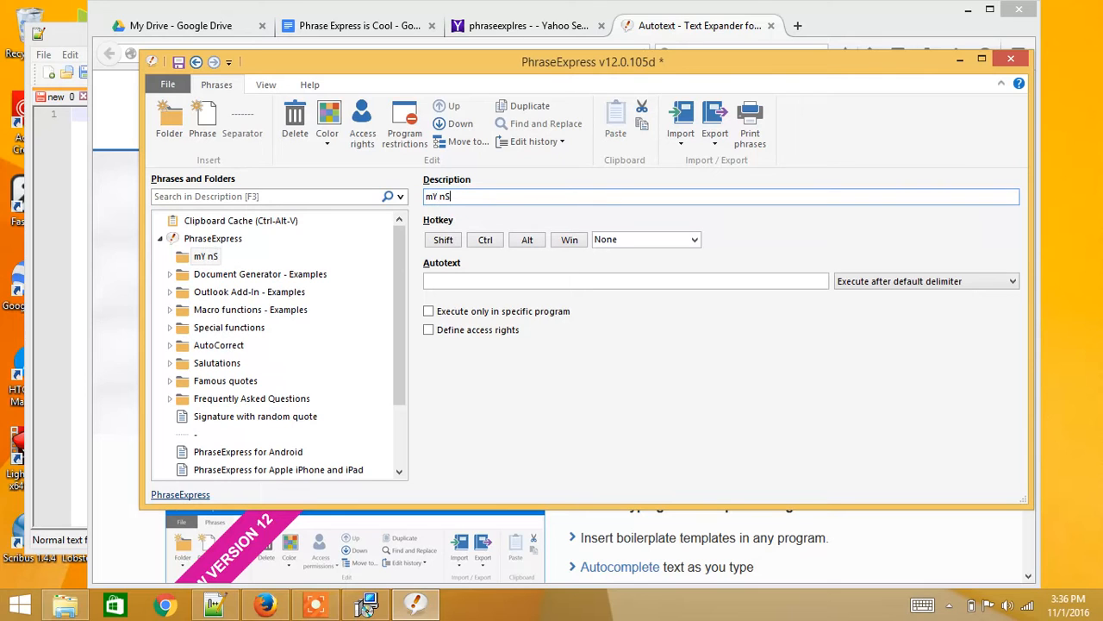
type("IPPTES")
key("BackSpace")
key("BackSpace")
key("BackSpace")
key("BackSpace")
key("BackSpace")
key("BackSpace")
key("BackSpace")
key("BackSpace")
key("BackSpace")
key("BackSpace")
key("BackSpace")
type("My Snippets")
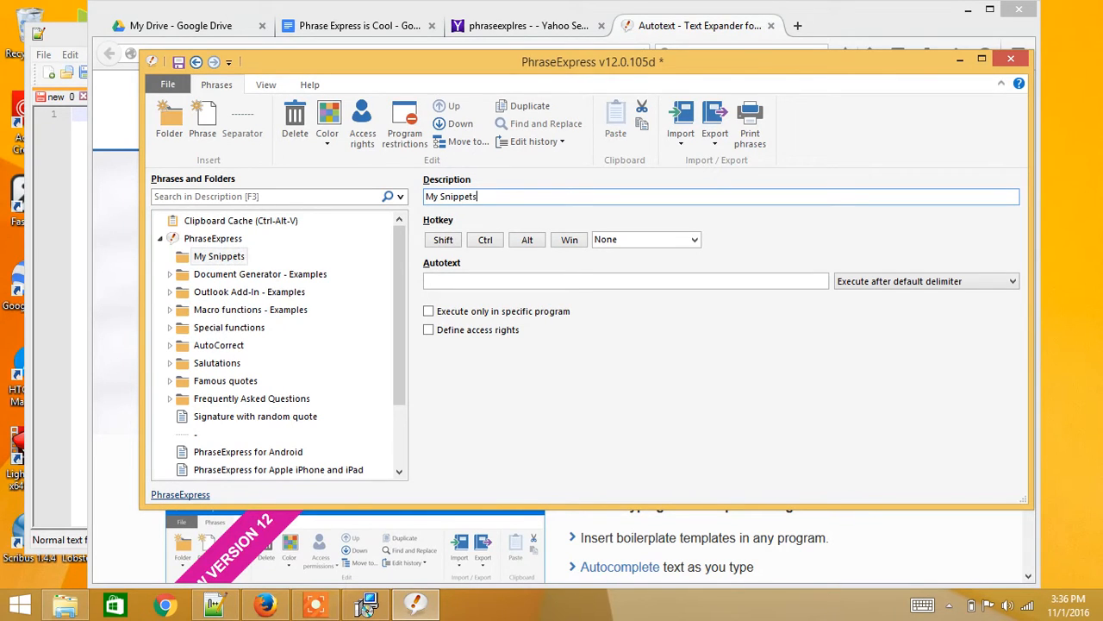
left_click(219, 239)
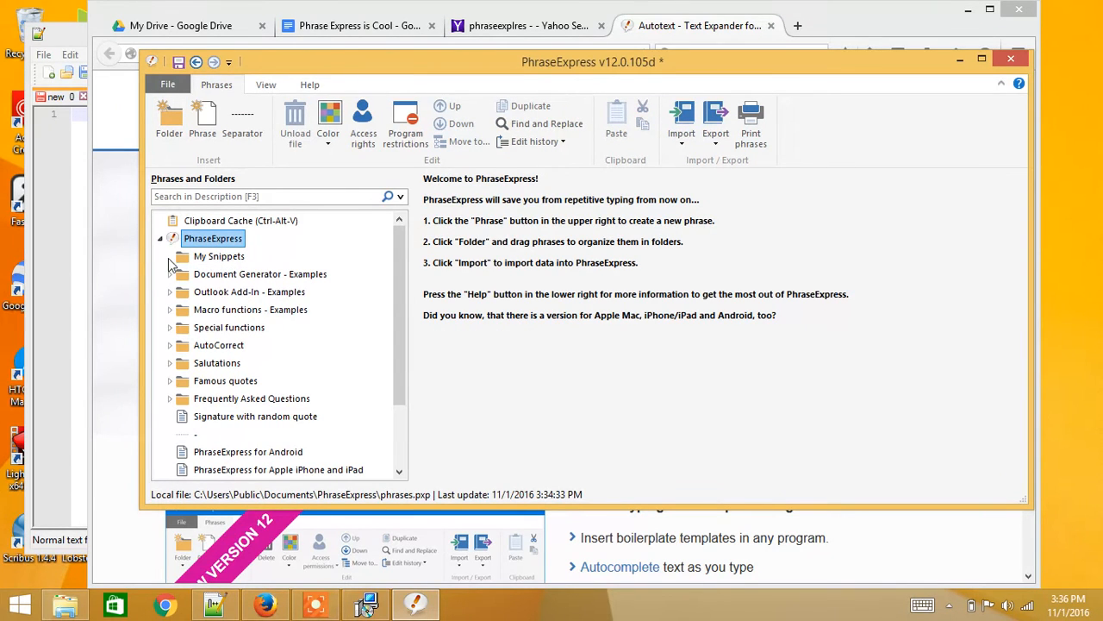
Set the My Snippets folder's Autotext mode to Execute immediately.
left_click(290, 327)
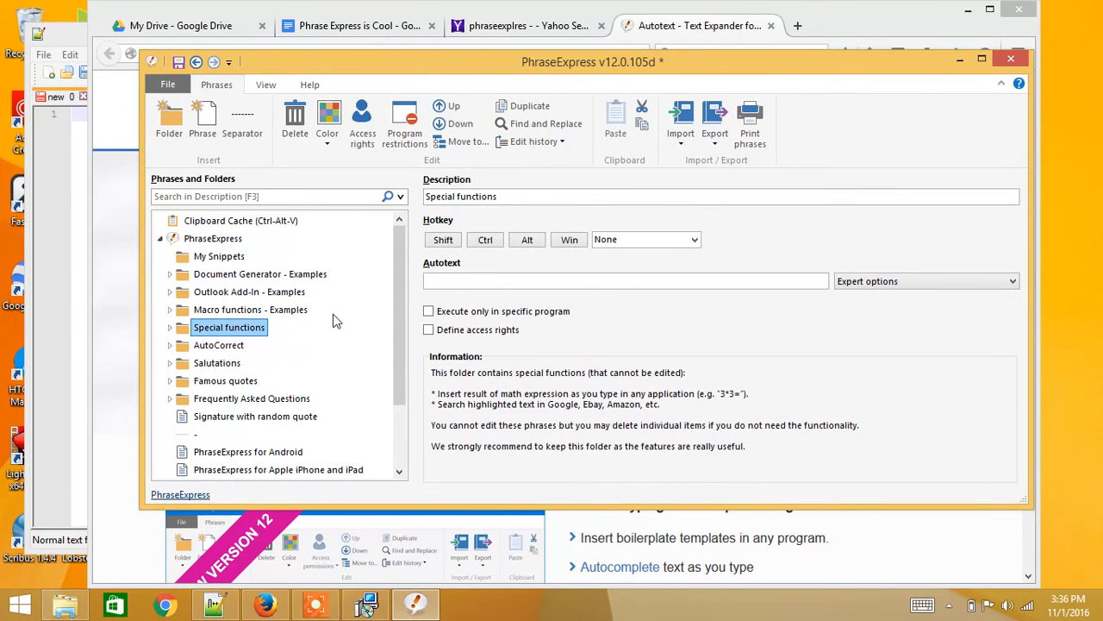
left_click(260, 311)
left_click(258, 293)
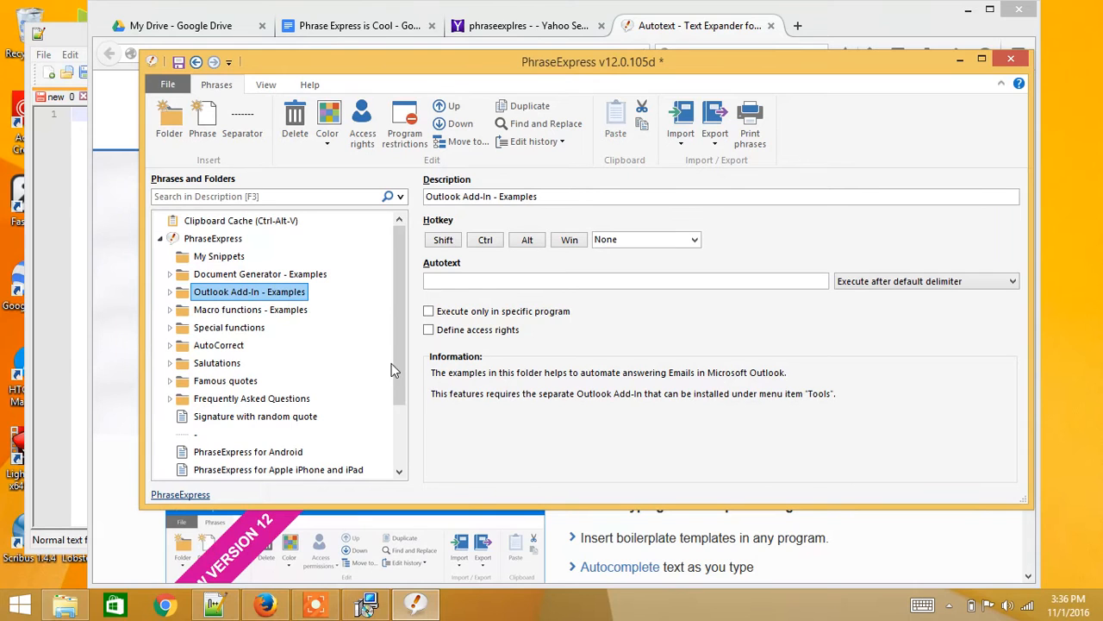
left_click(206, 240)
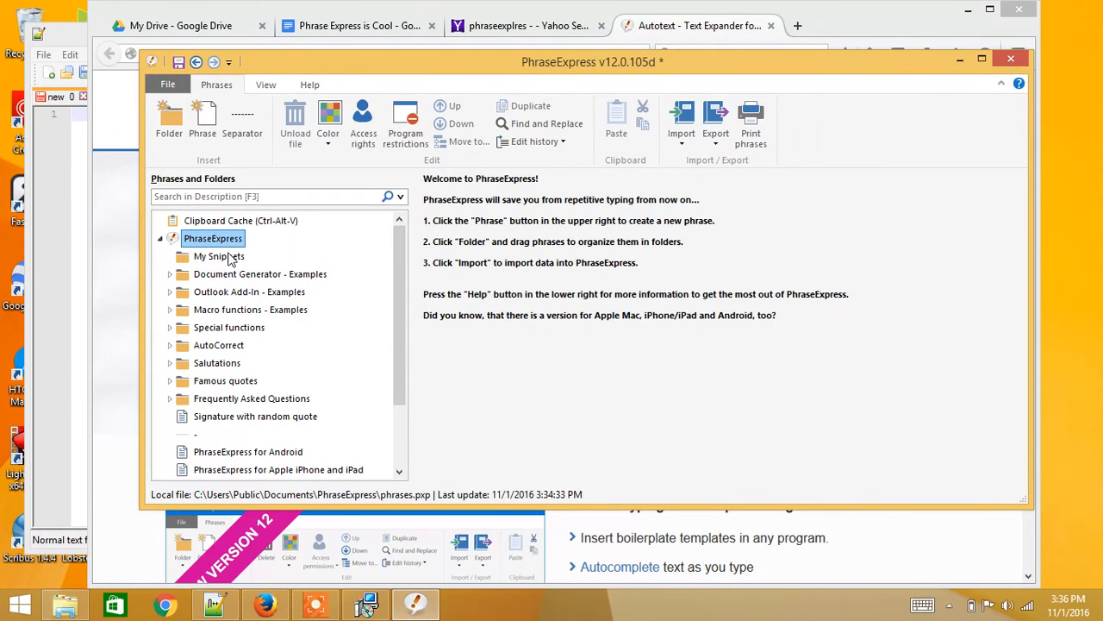
left_click(226, 258)
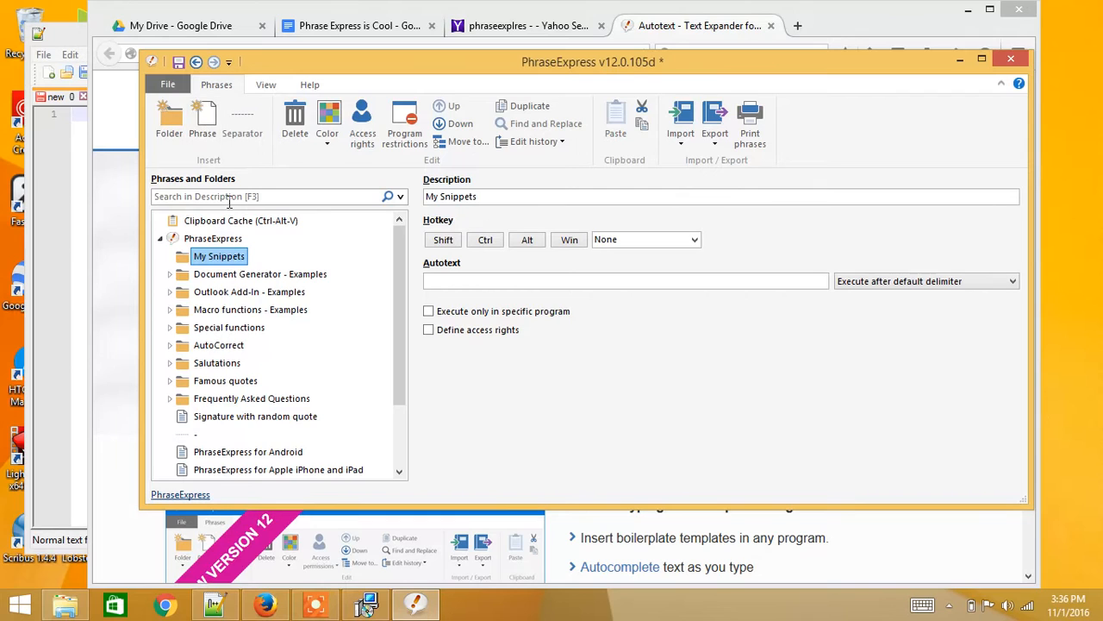
left_click(979, 288)
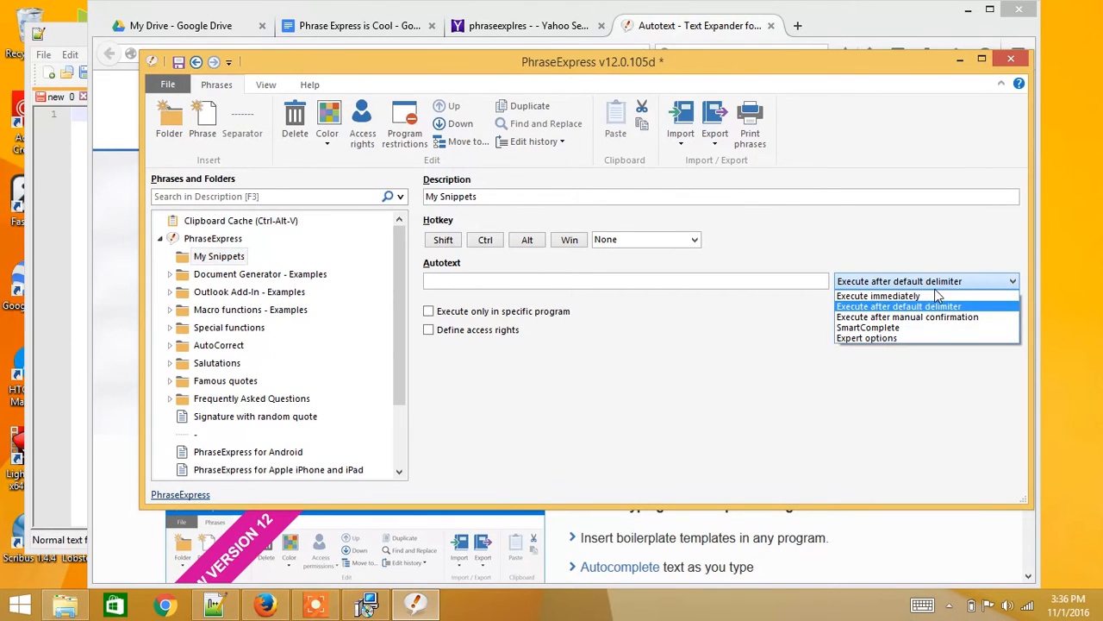
left_click(908, 297)
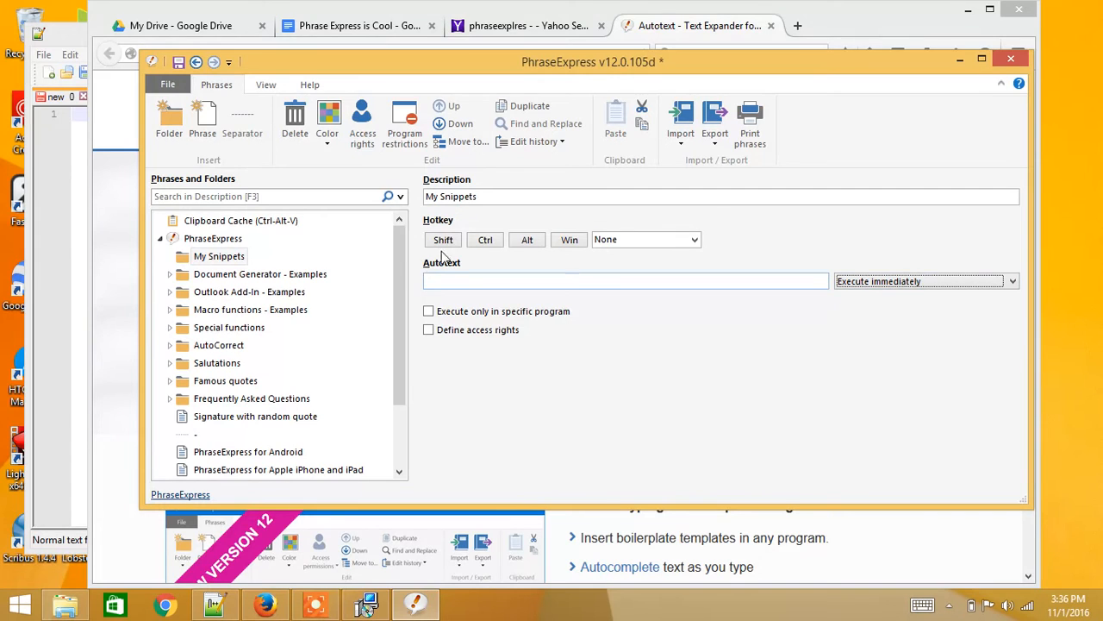
left_click(185, 263)
Add a new phrase in My Snippets whose content is 'Hello World'.
left_click(207, 120)
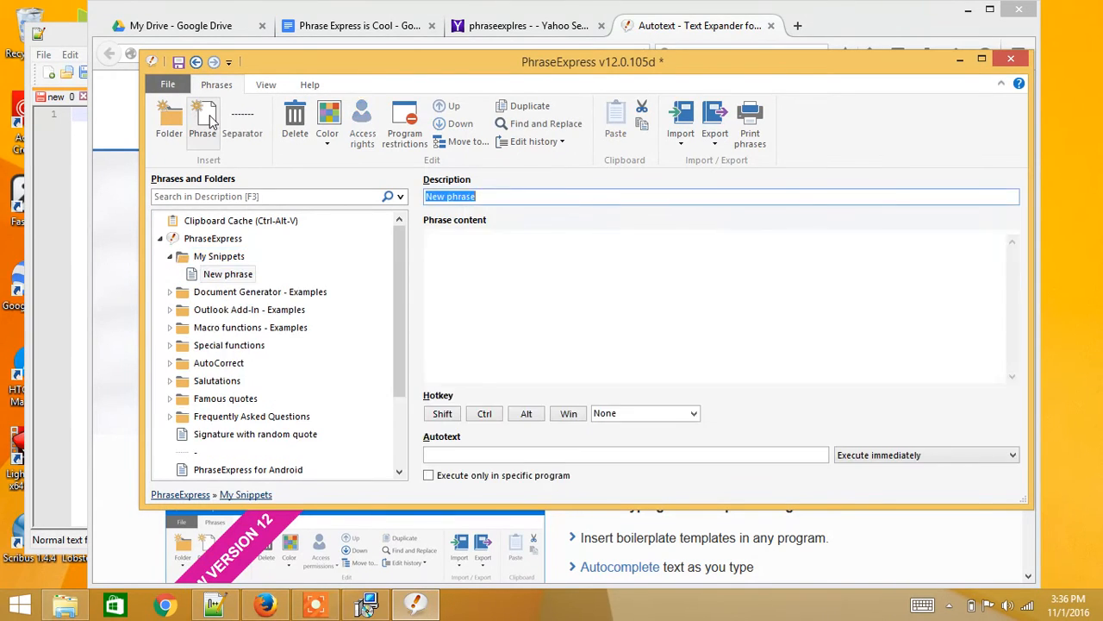
left_click(461, 253)
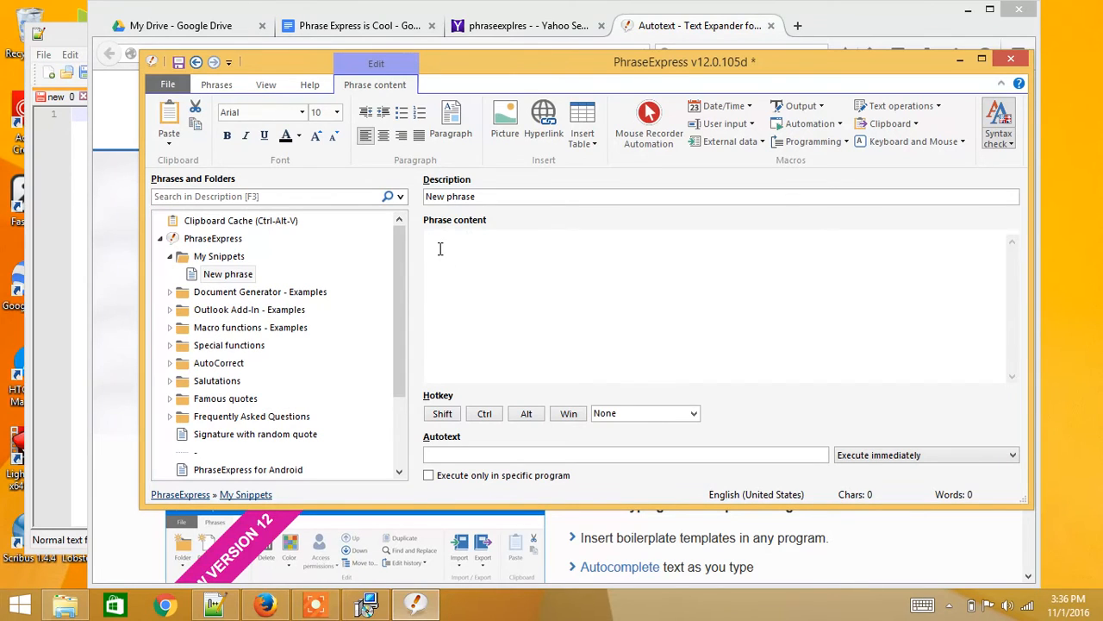
left_click(444, 455)
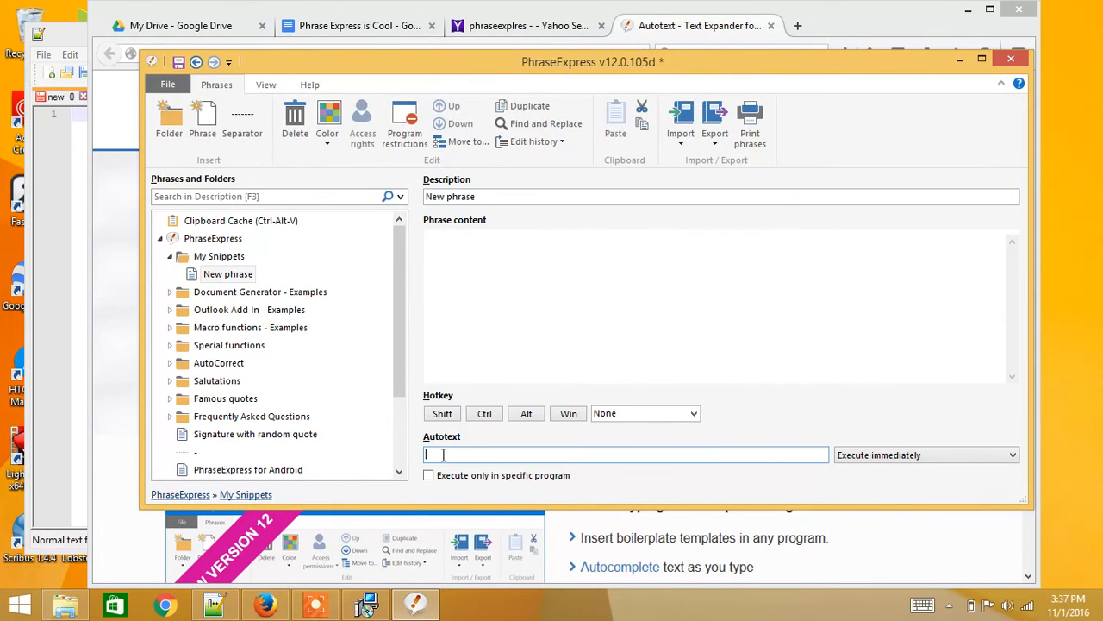
left_click(465, 268)
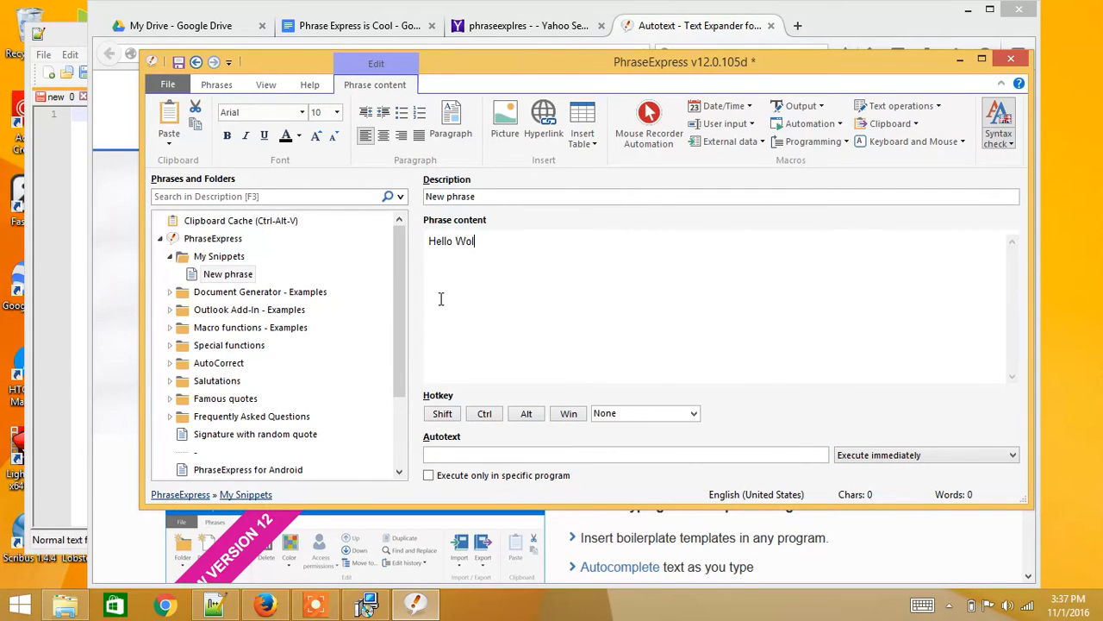
left_click(493, 450)
left_click(481, 275)
left_click_drag(487, 245, 428, 240)
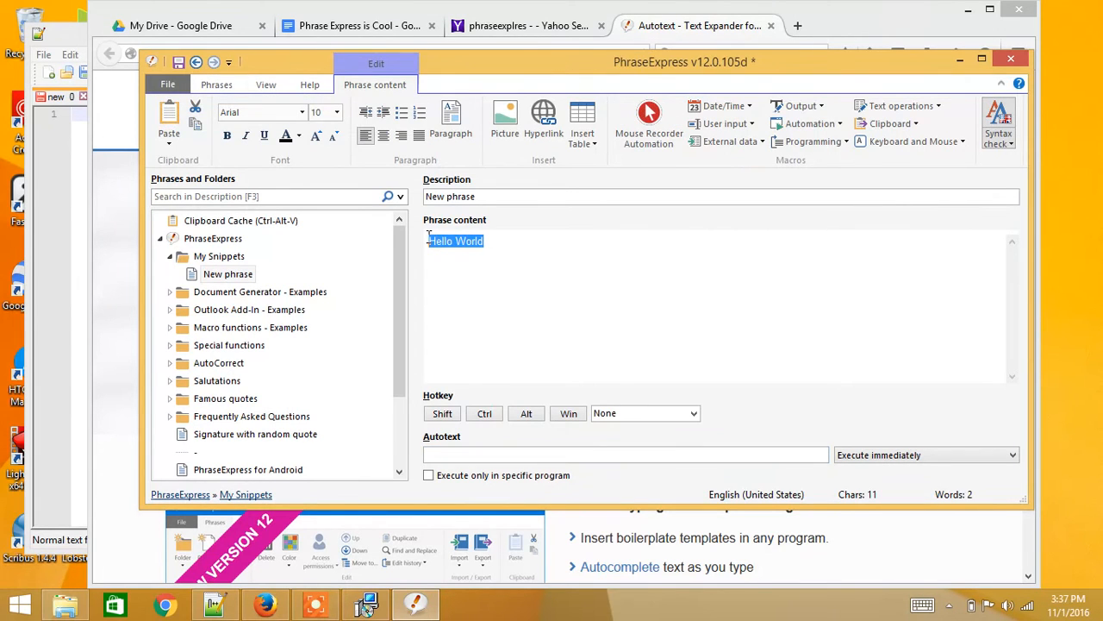
left_click(456, 457)
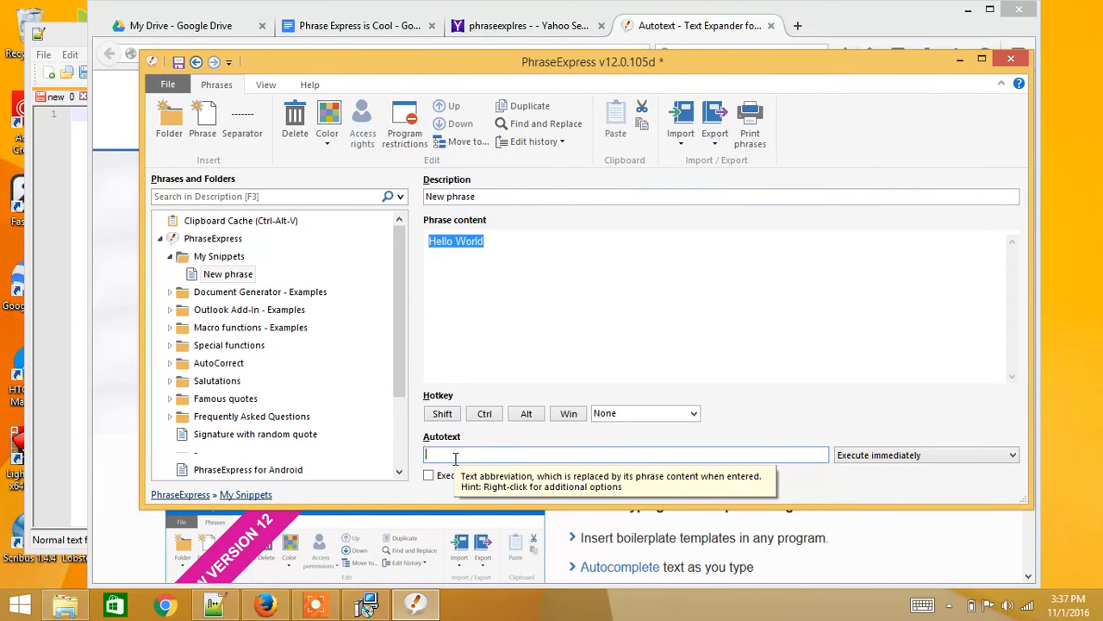
Give the phrase autotext hw` and rename its description to 'My First Snippet!!!'.
type("hw`")
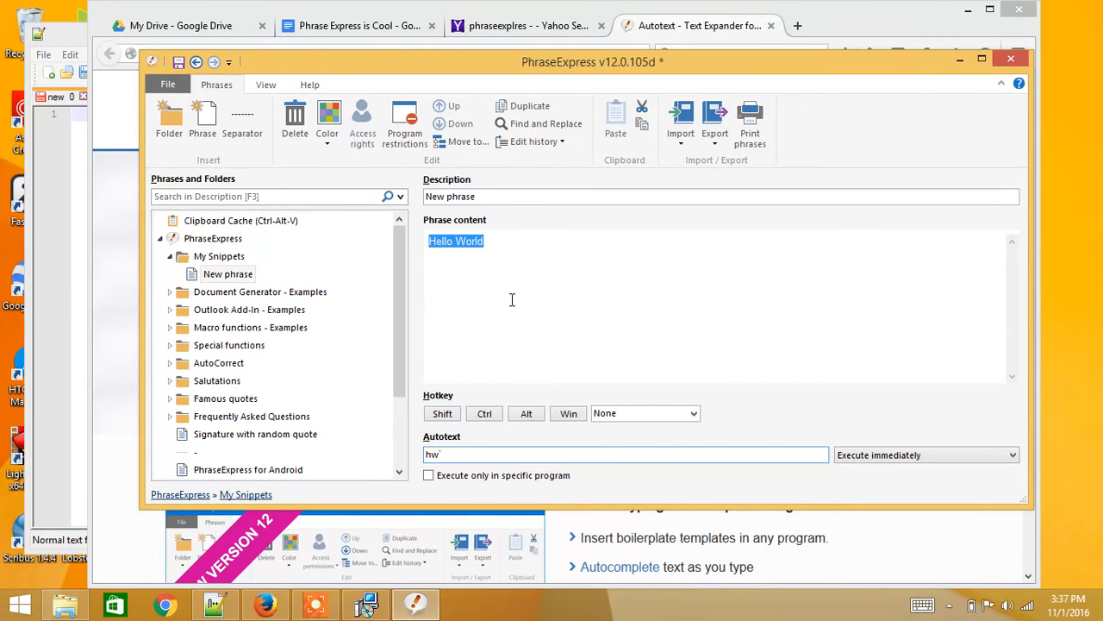
left_click(513, 300)
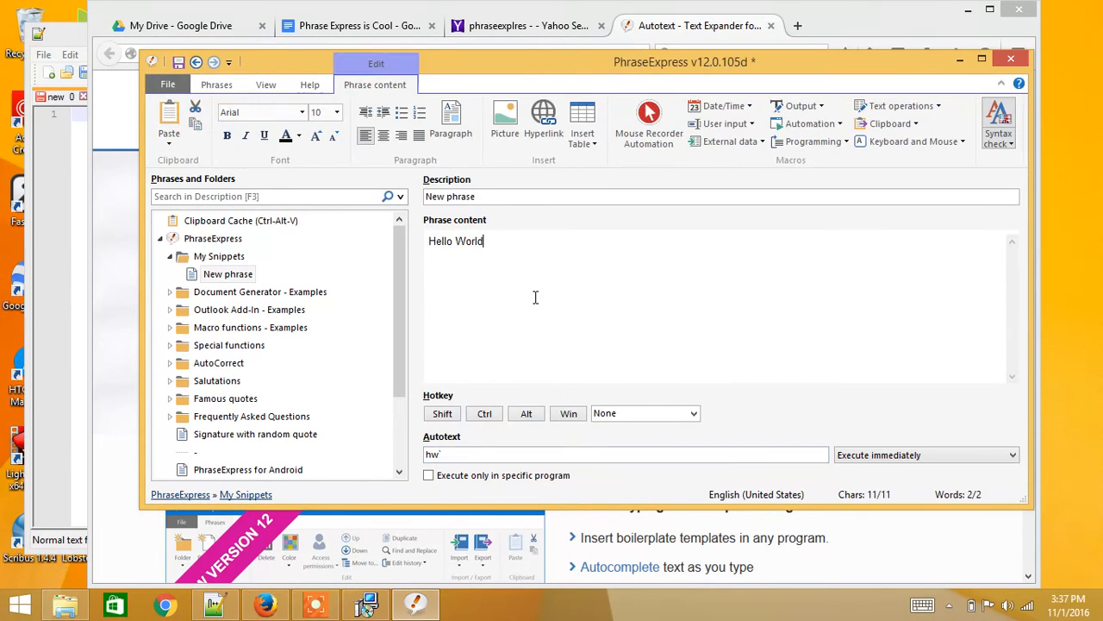
left_click_drag(476, 196, 422, 196)
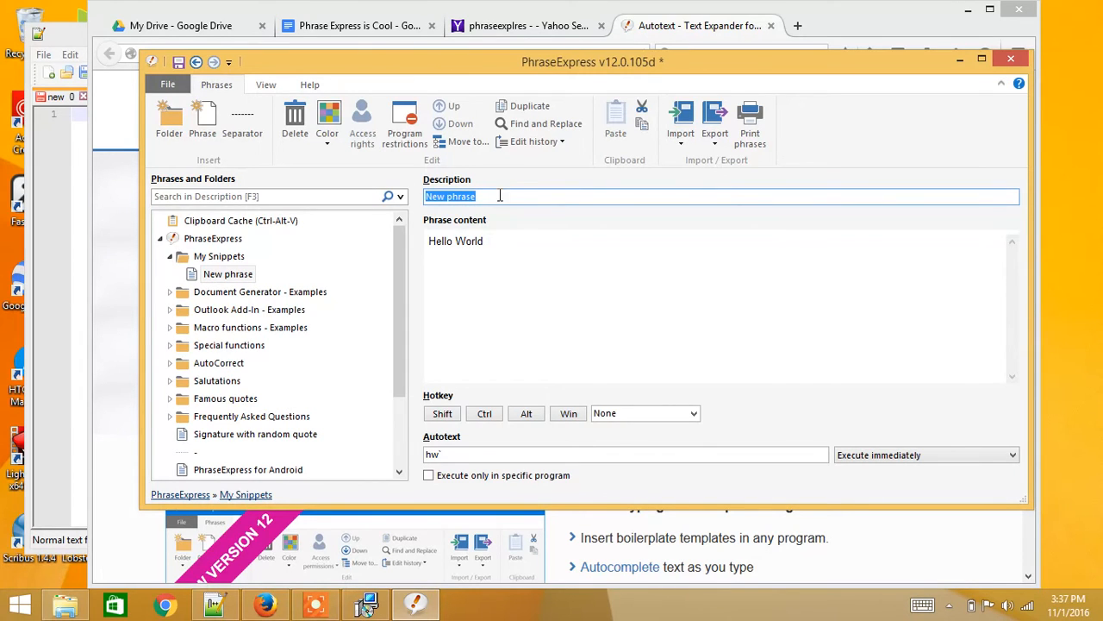
type("My ")
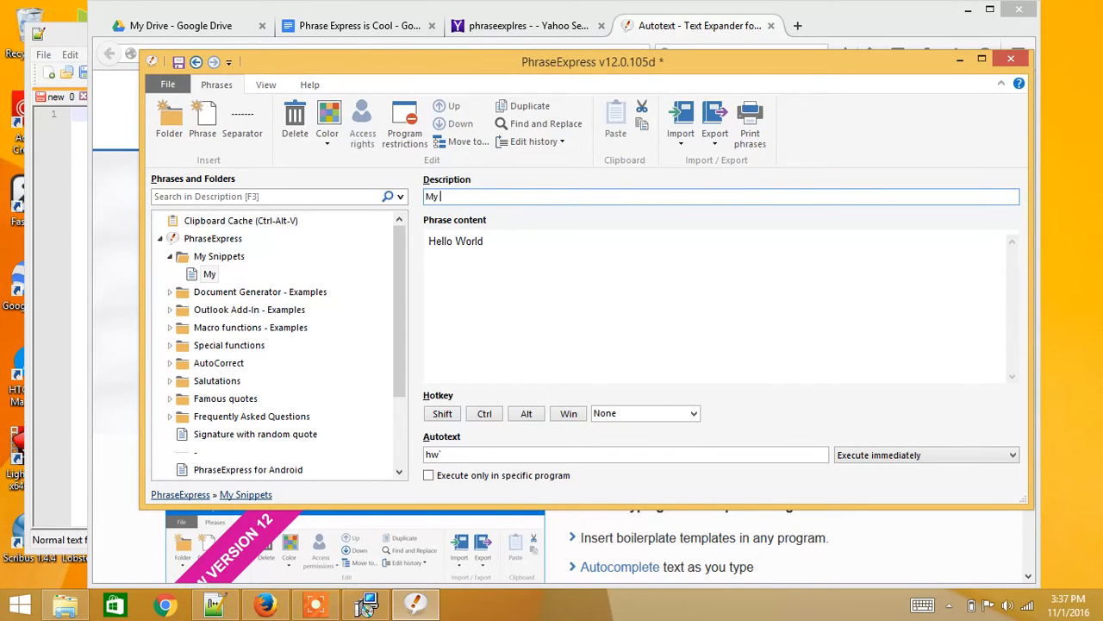
type("First Snippet!!!")
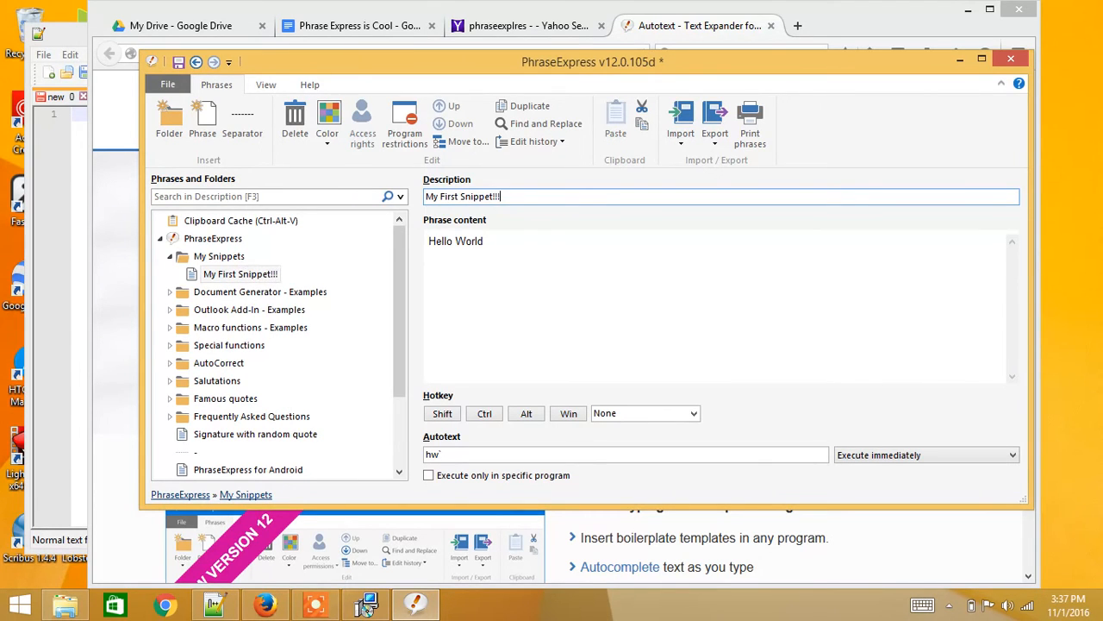
In the 'Phrase Express is Cool' Google Doc, type hw and check the My First Snippet!!! phrase.
left_click(104, 195)
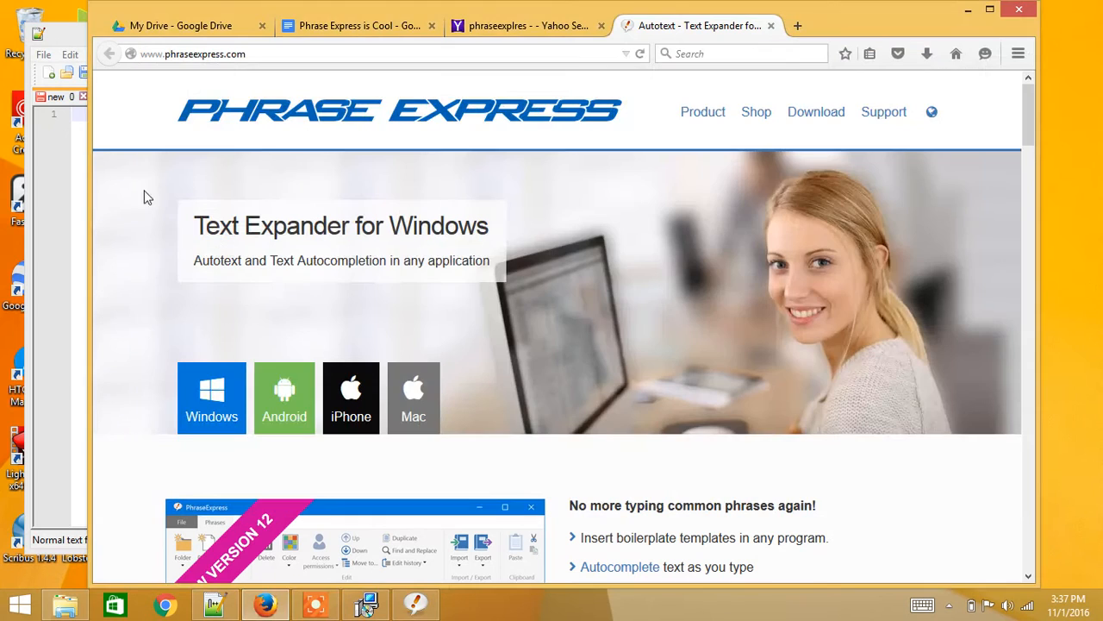
left_click(372, 31)
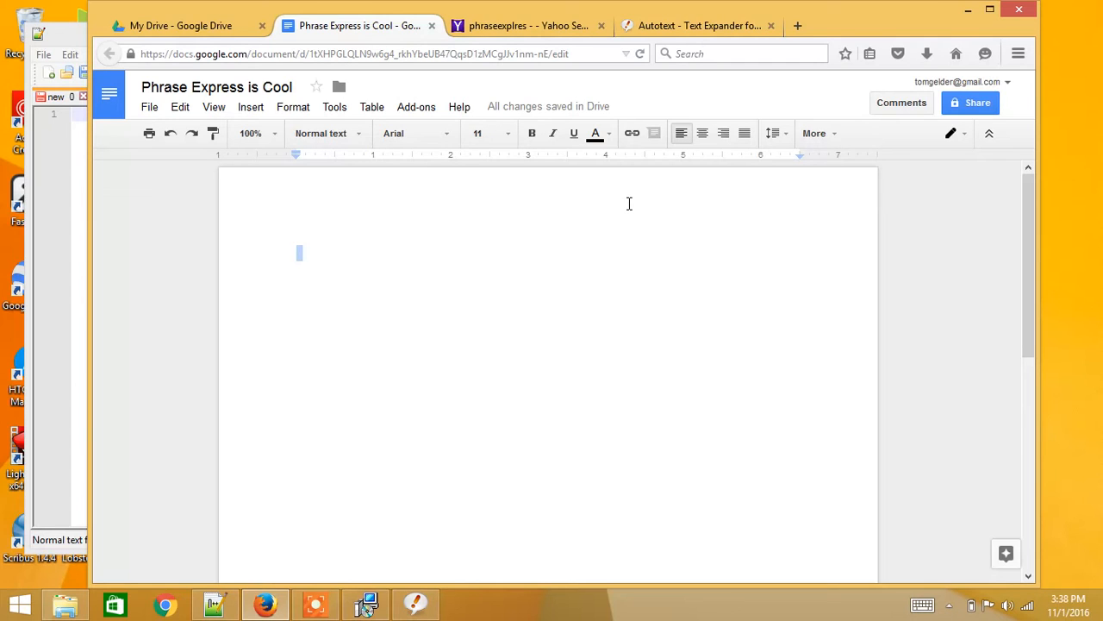
type("hw")
left_click(415, 604)
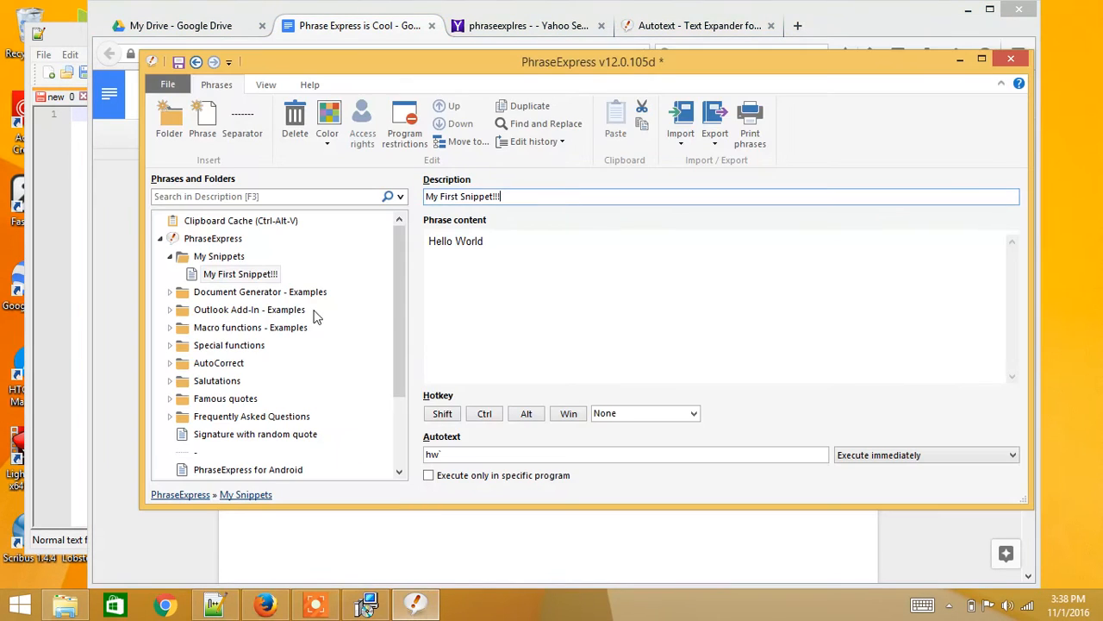
left_click(271, 295)
left_click(242, 275)
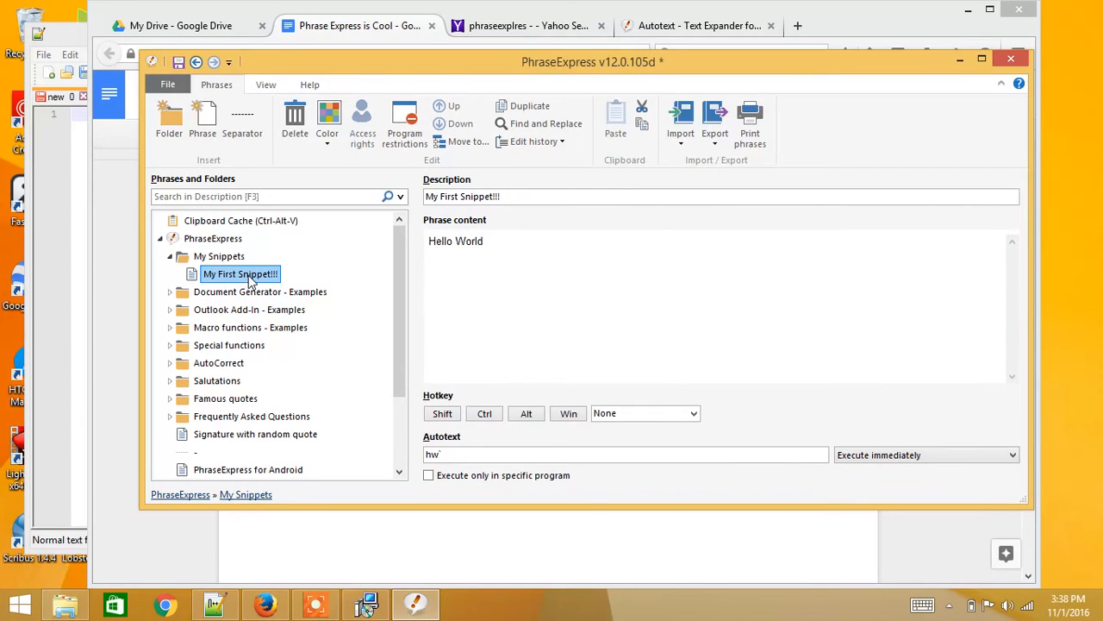
left_click(144, 253)
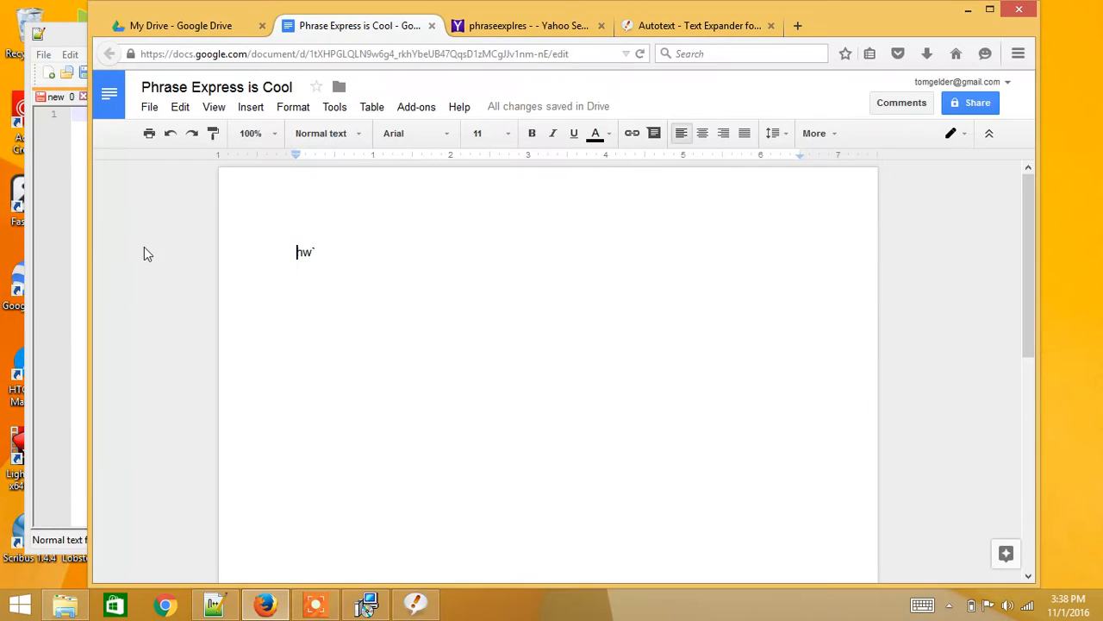
Expand the hw abbreviation into Hello World on three separate lines of the document.
left_click_drag(323, 254, 273, 249)
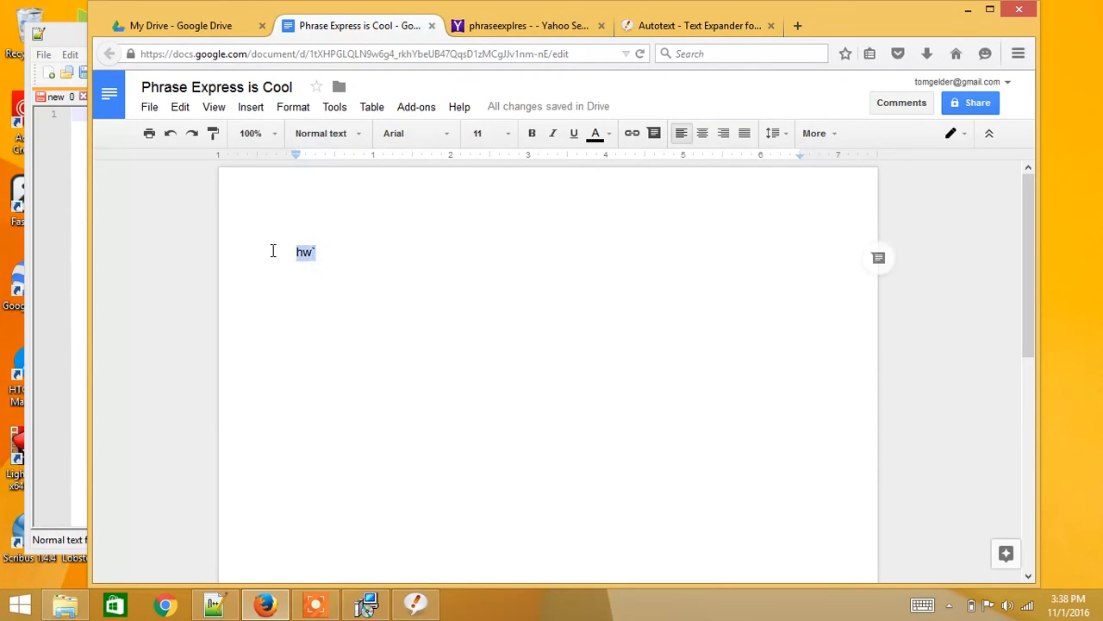
type("hw")
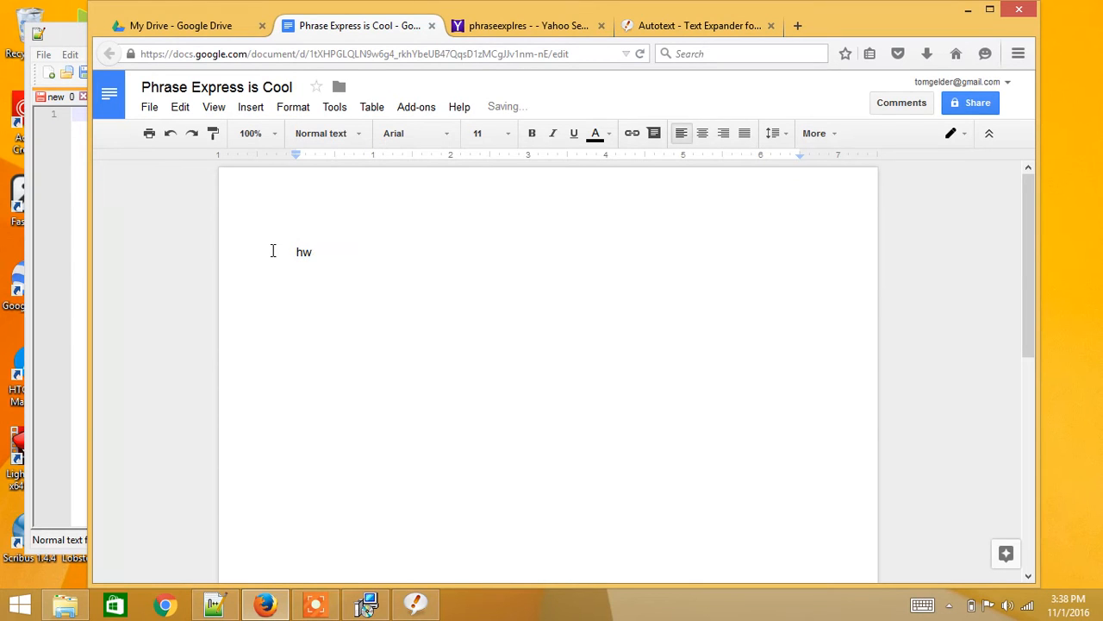
type("`")
key("Return")
type("hw'")
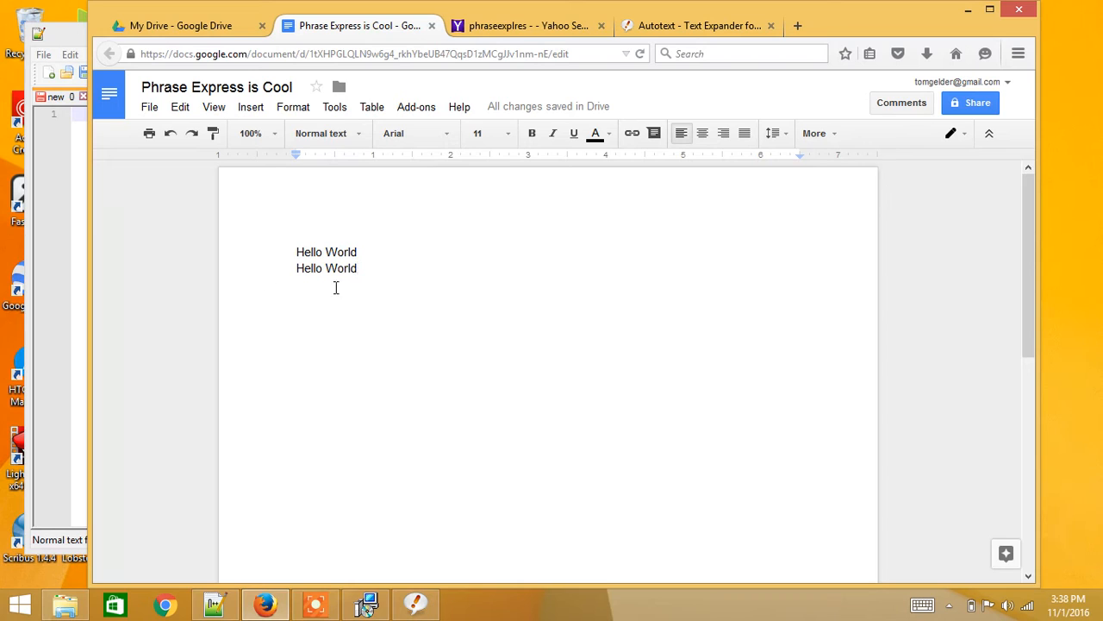
key("Return")
type("hw")
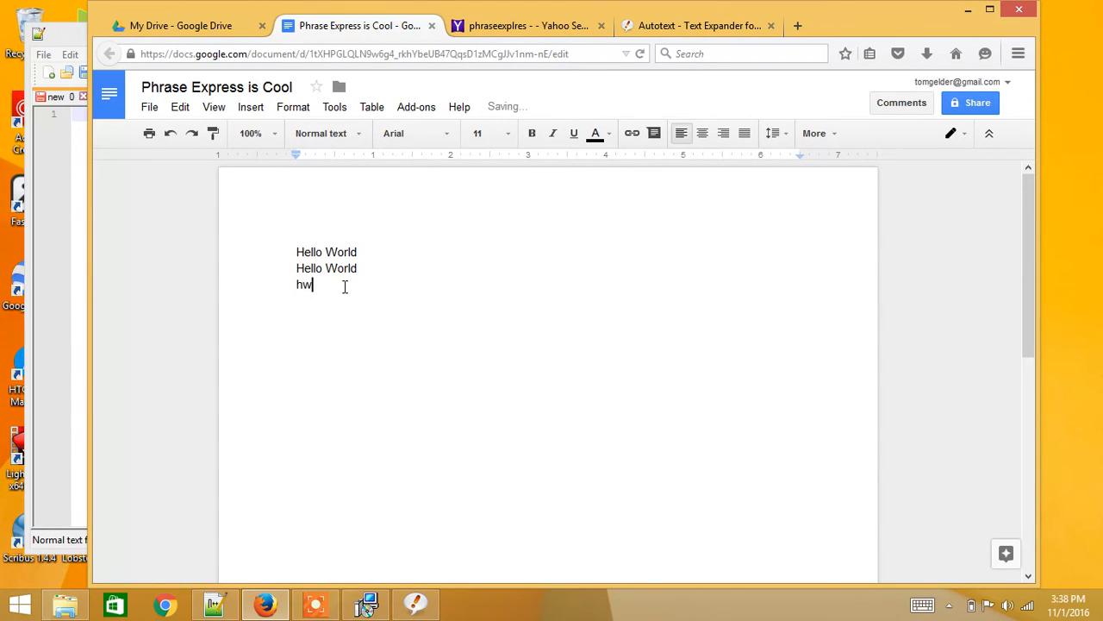
key("space")
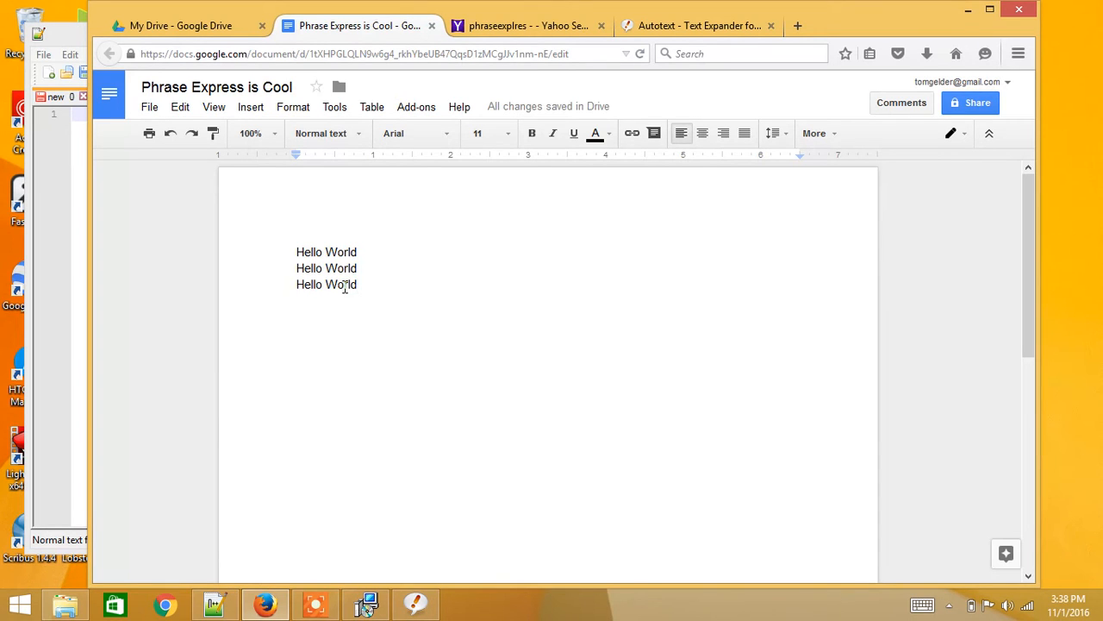
left_click(416, 606)
left_click(418, 607)
Format the Hello World phrase text as Adobe Hebrew, size 18, underlined.
left_click(416, 606)
left_click(462, 327)
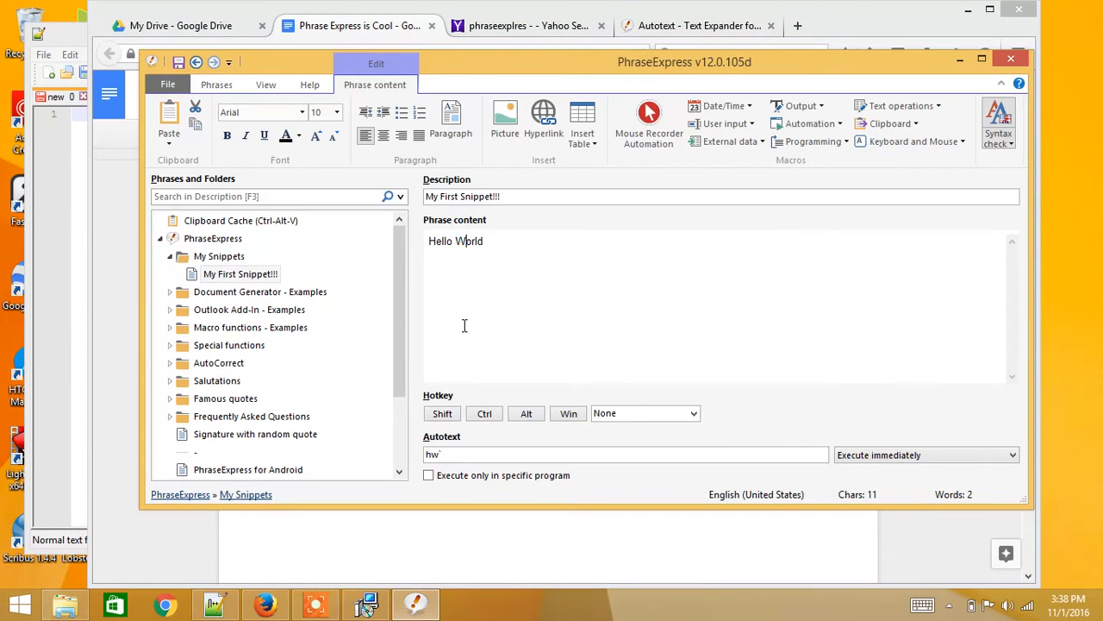
left_click_drag(497, 240, 426, 242)
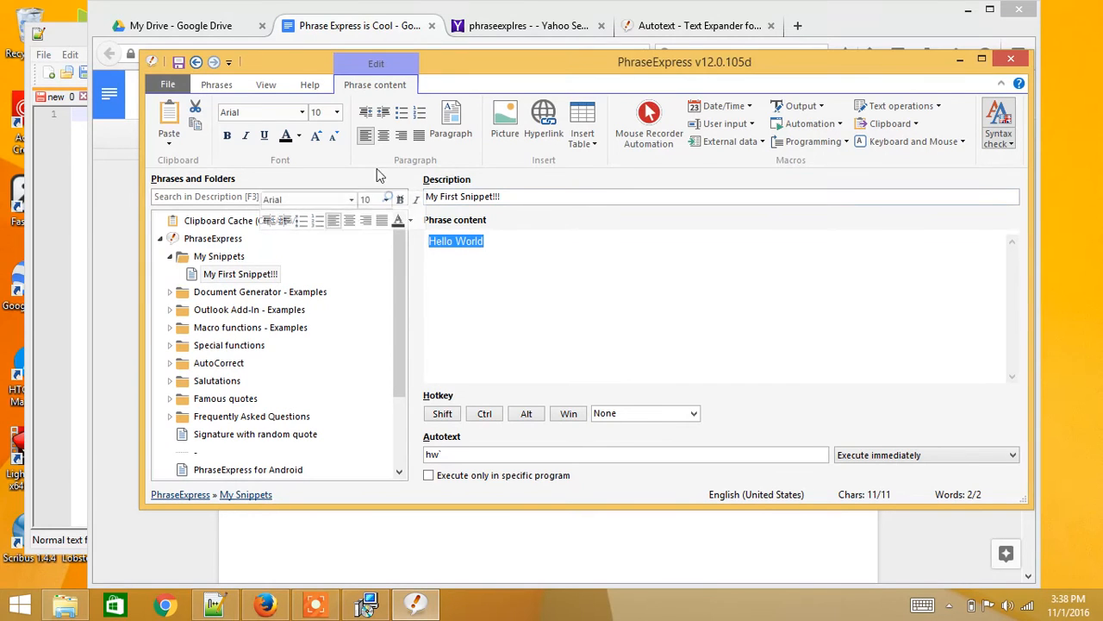
left_click(302, 111)
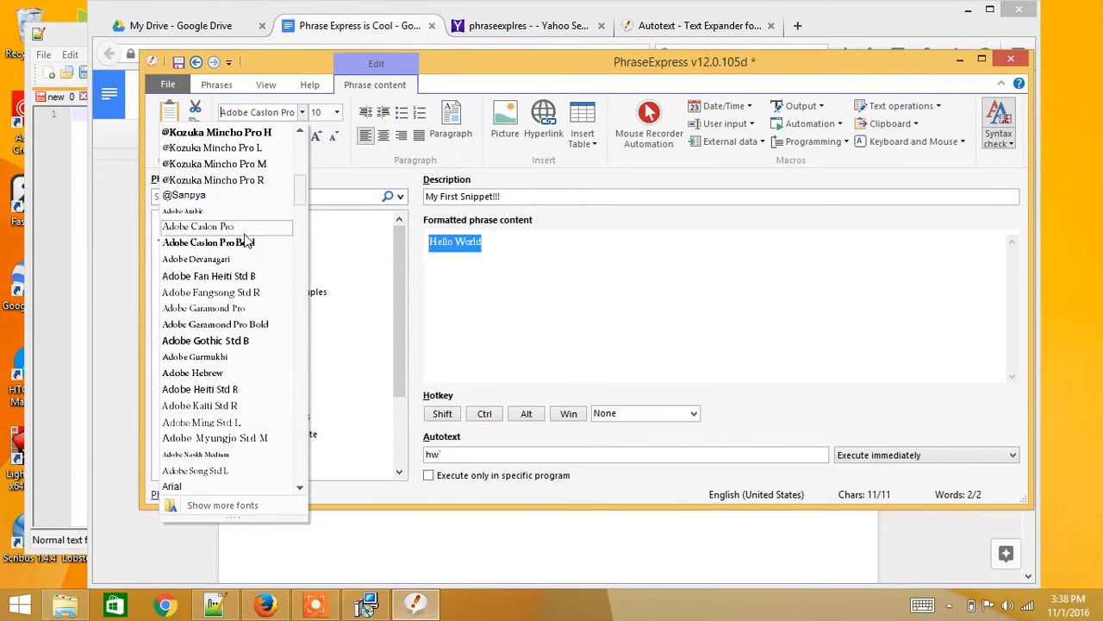
left_click(222, 373)
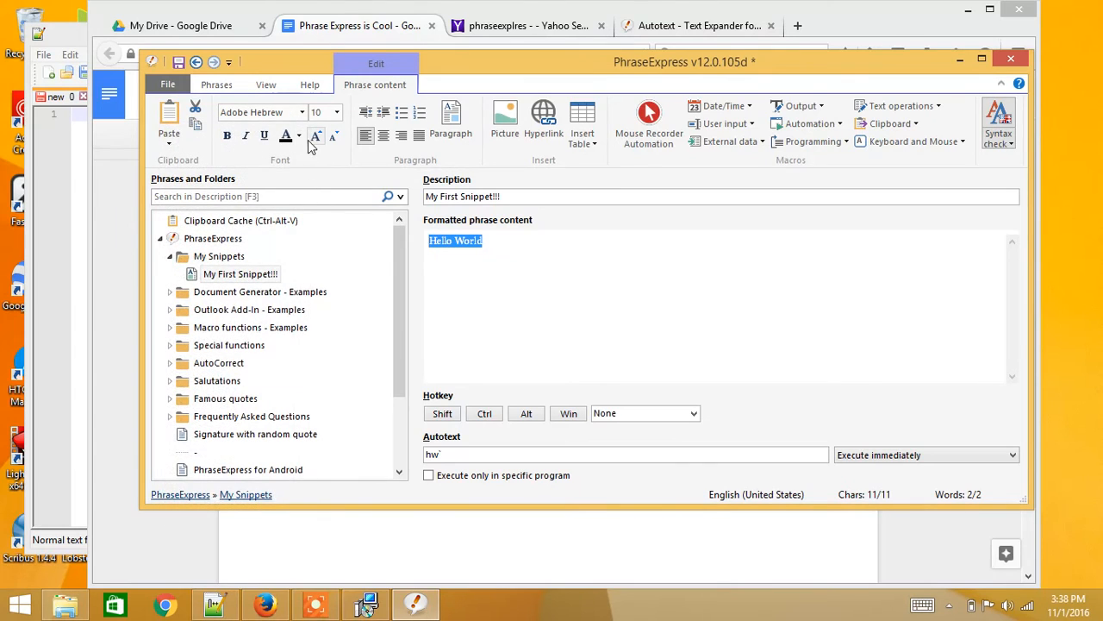
left_click(336, 115)
left_click(317, 225)
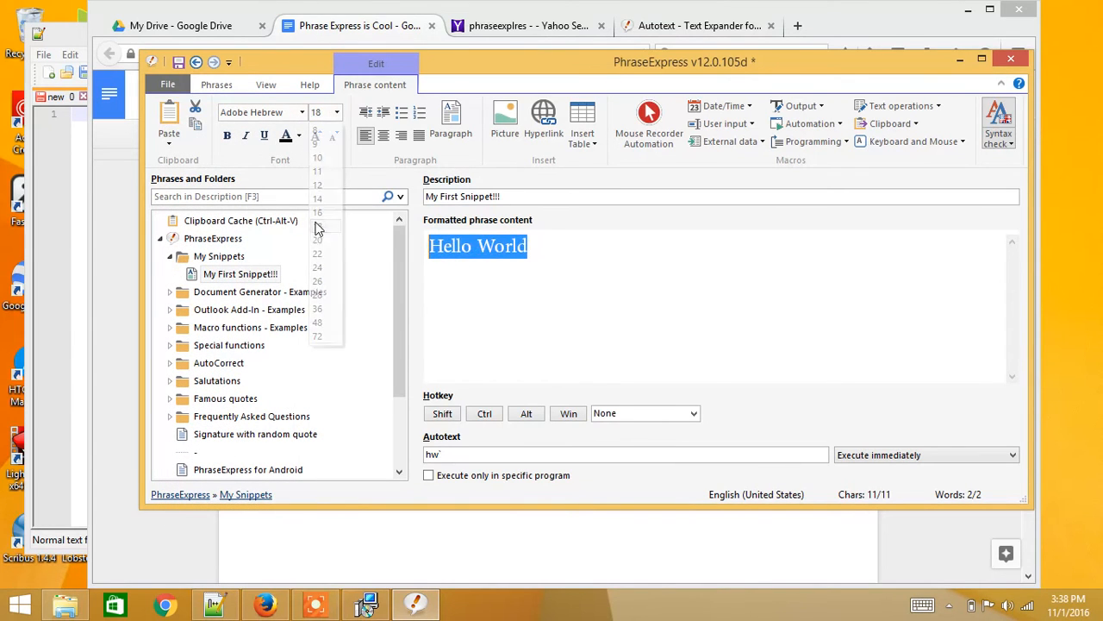
left_click(266, 137)
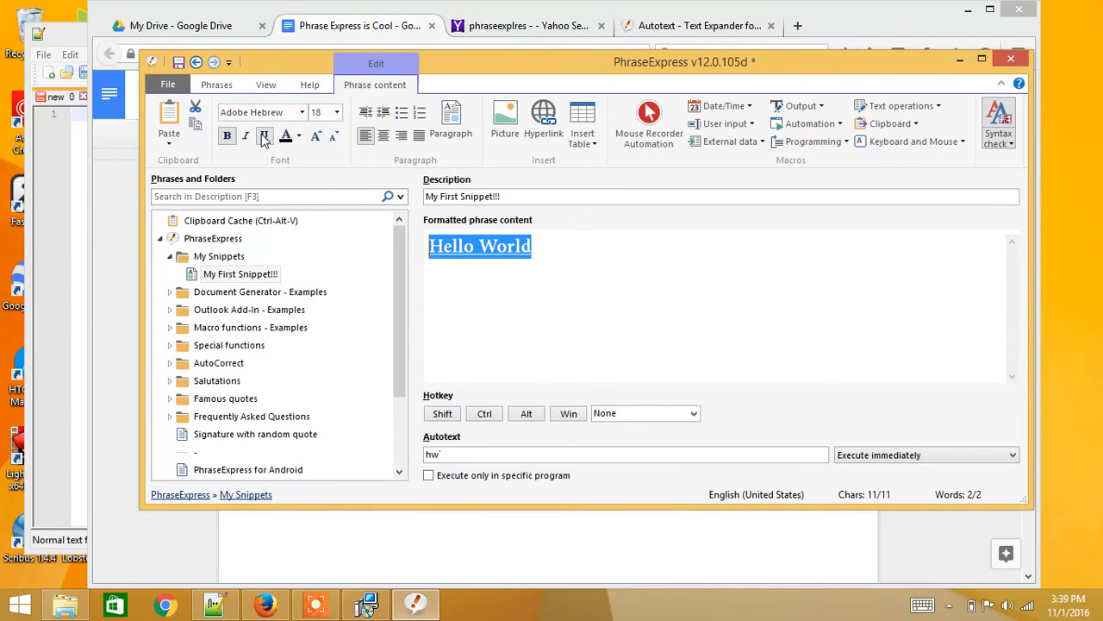
Type hw on a fourth line in Google Docs to expand another Hello World.
left_click(132, 297)
left_click(357, 321)
key("Return")
type("hw")
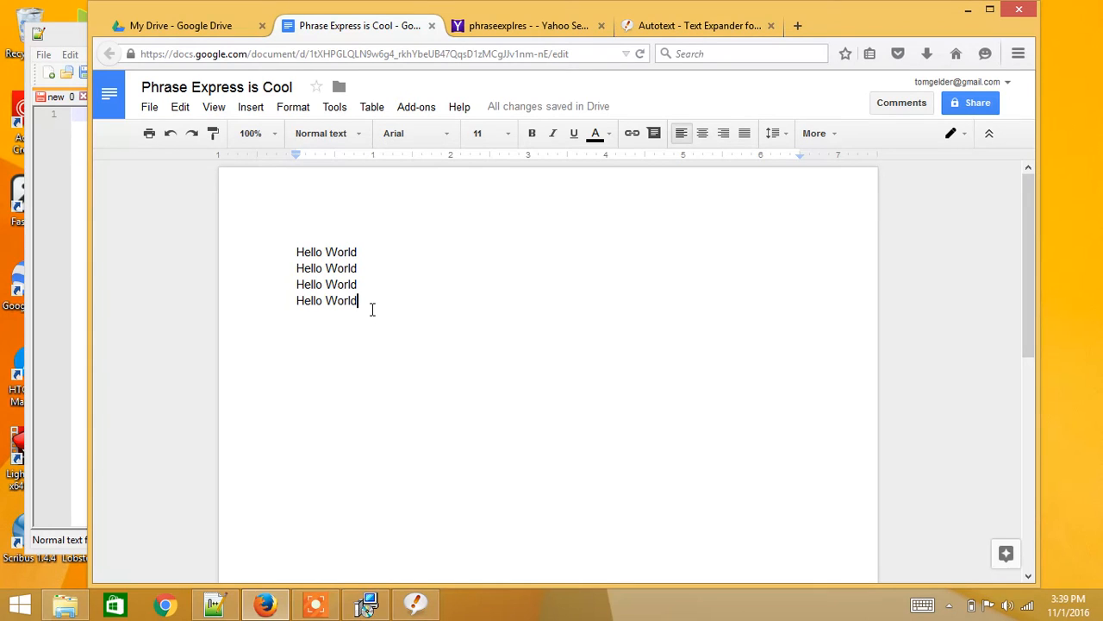
Reselect My First Snippet!!! and expand hw into a fifth, bold underlined Hello World line.
left_click(416, 604)
left_click(507, 314)
left_click(275, 296)
left_click(215, 275)
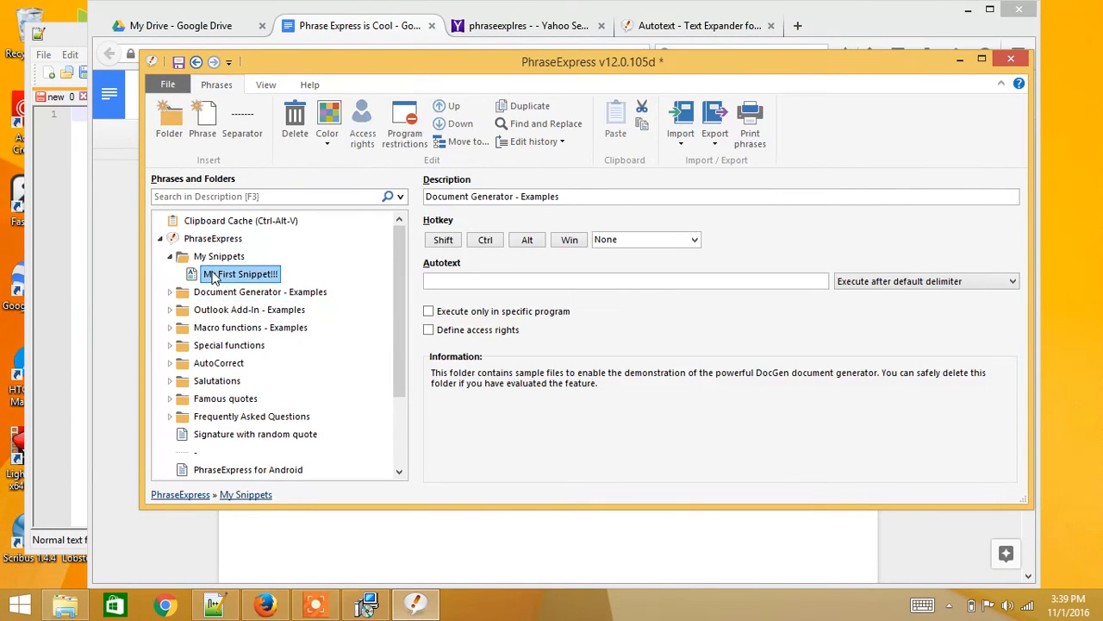
left_click(121, 237)
left_click(369, 315)
key("Return")
type("hw")
key("Return")
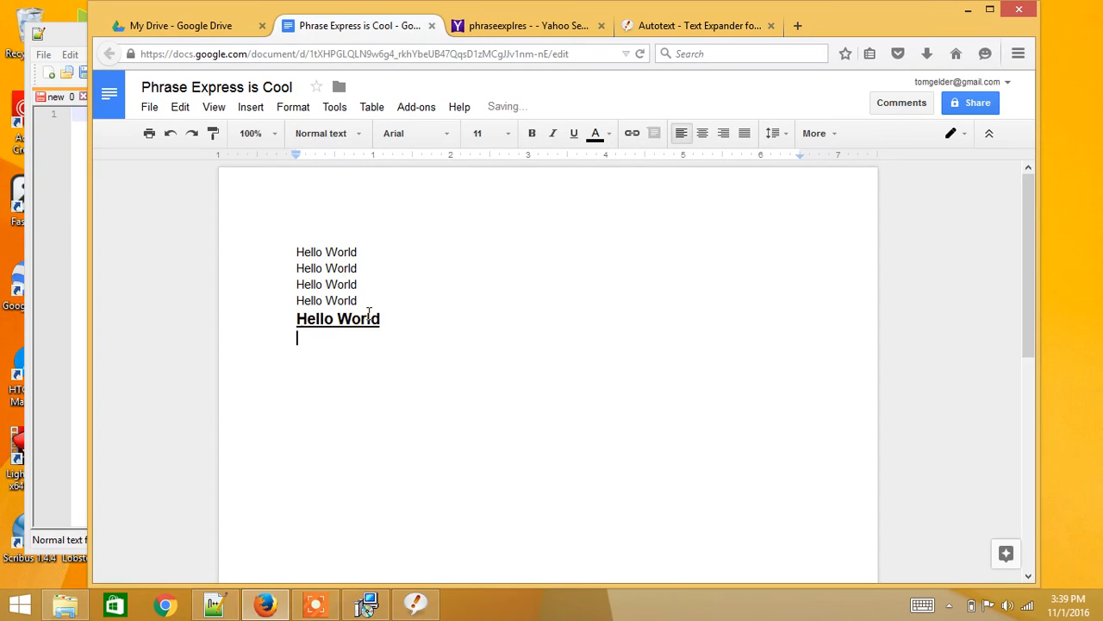
Review the My First Snippet!!! phrase content, then return to the My Snippets folder.
left_click(416, 604)
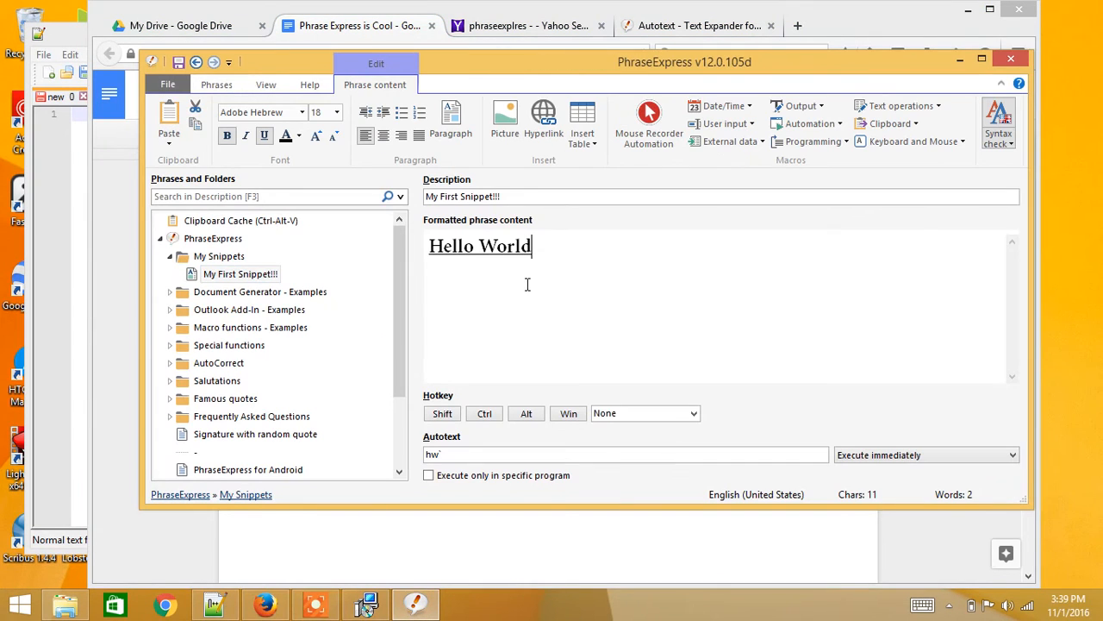
left_click(214, 258)
left_click(246, 274)
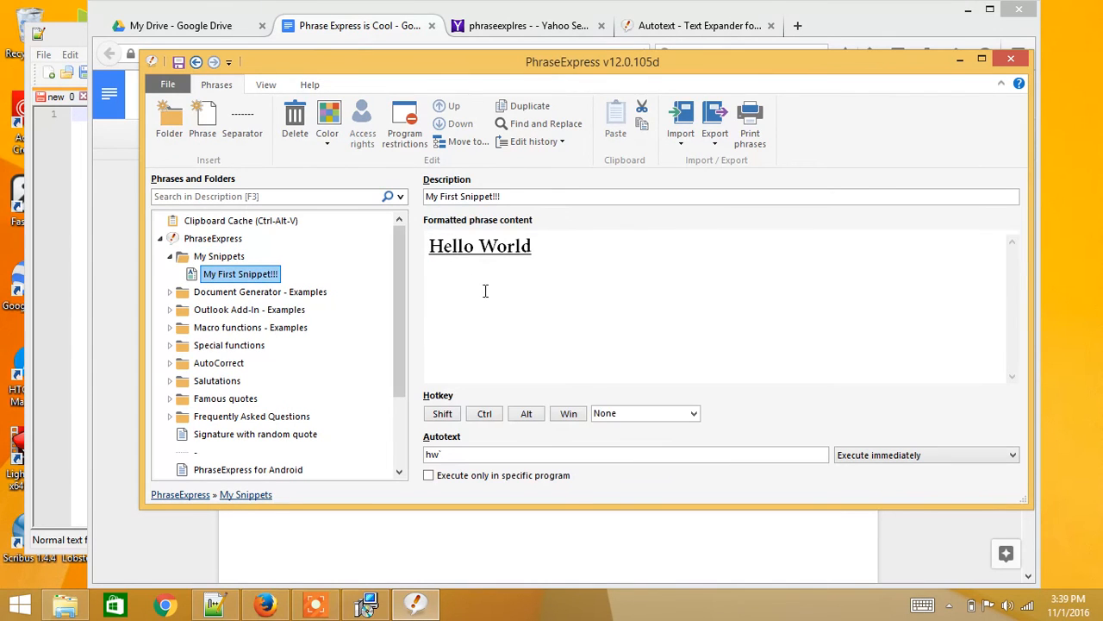
left_click_drag(591, 293, 483, 224)
left_click(599, 289)
left_click(117, 245)
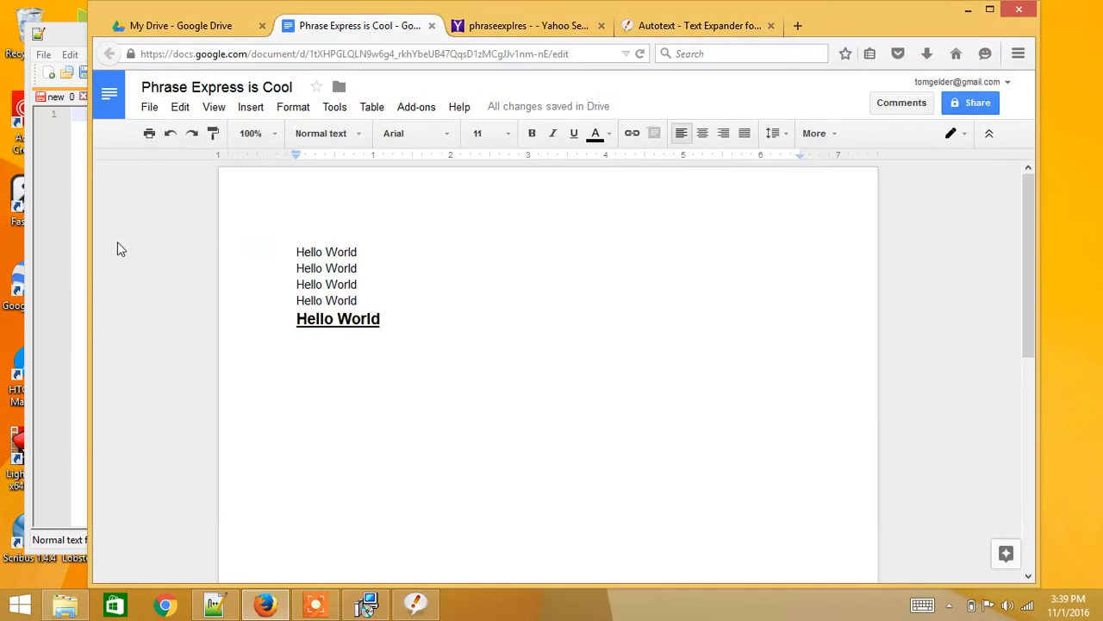
left_click(402, 340)
left_click(368, 603)
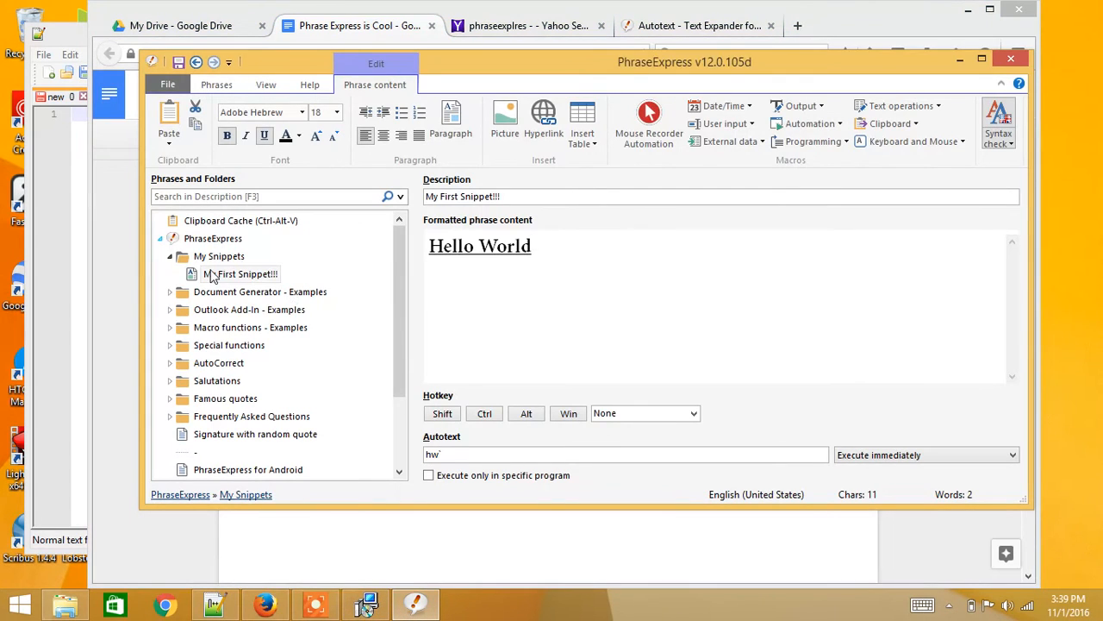
left_click(220, 258)
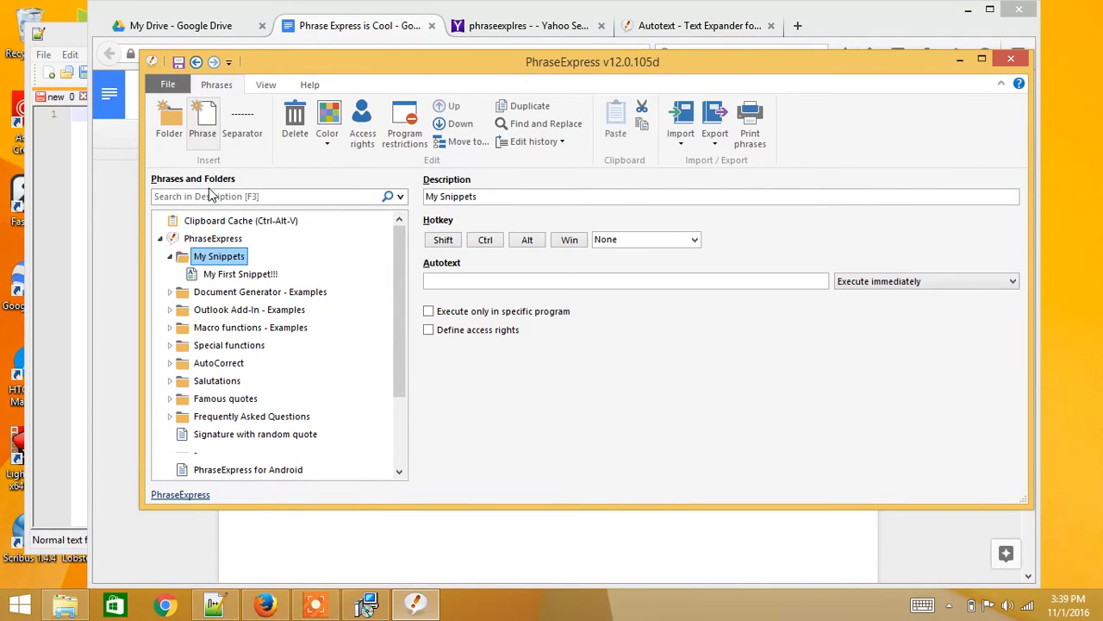
Add a new phrase under My Snippets containing the author's name and 'SOCY 30A Dr. Benner' lines.
left_click(185, 256)
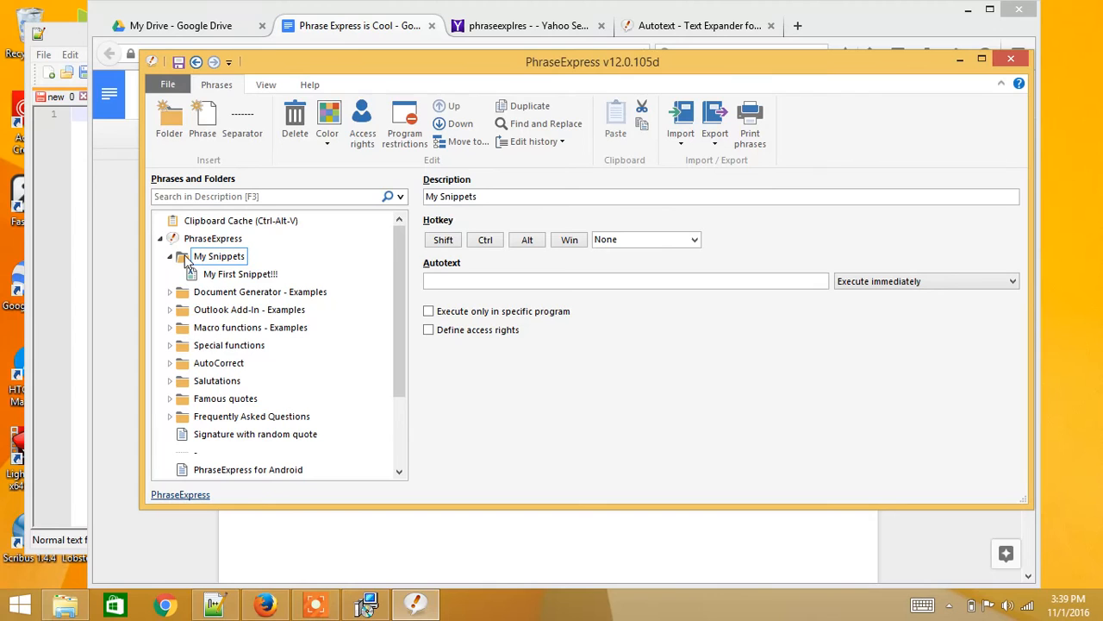
left_click(203, 121)
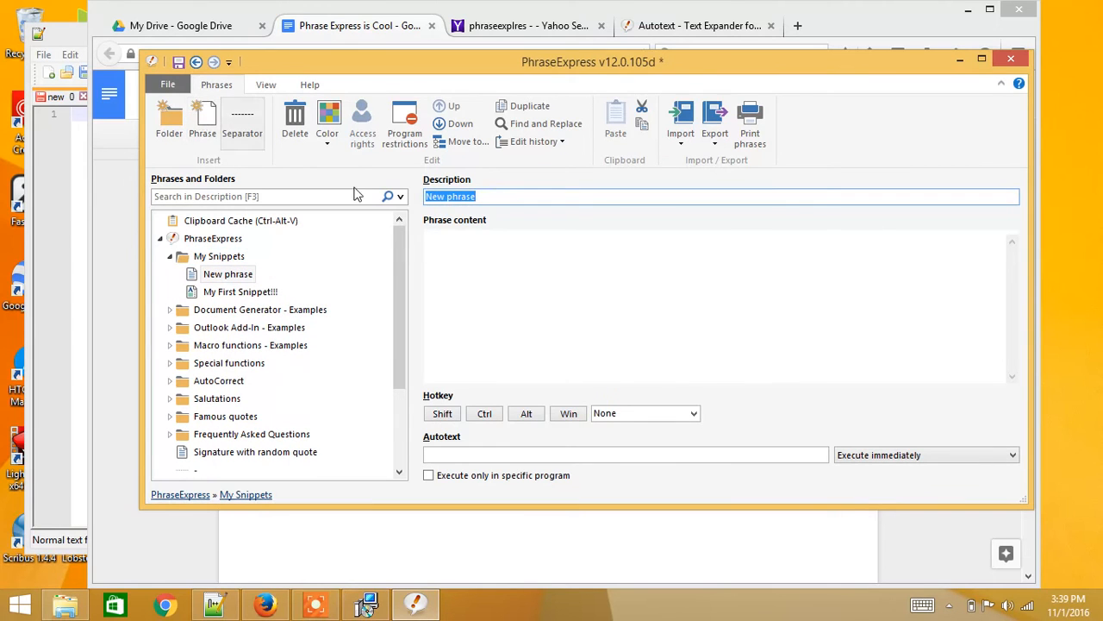
left_click(466, 250)
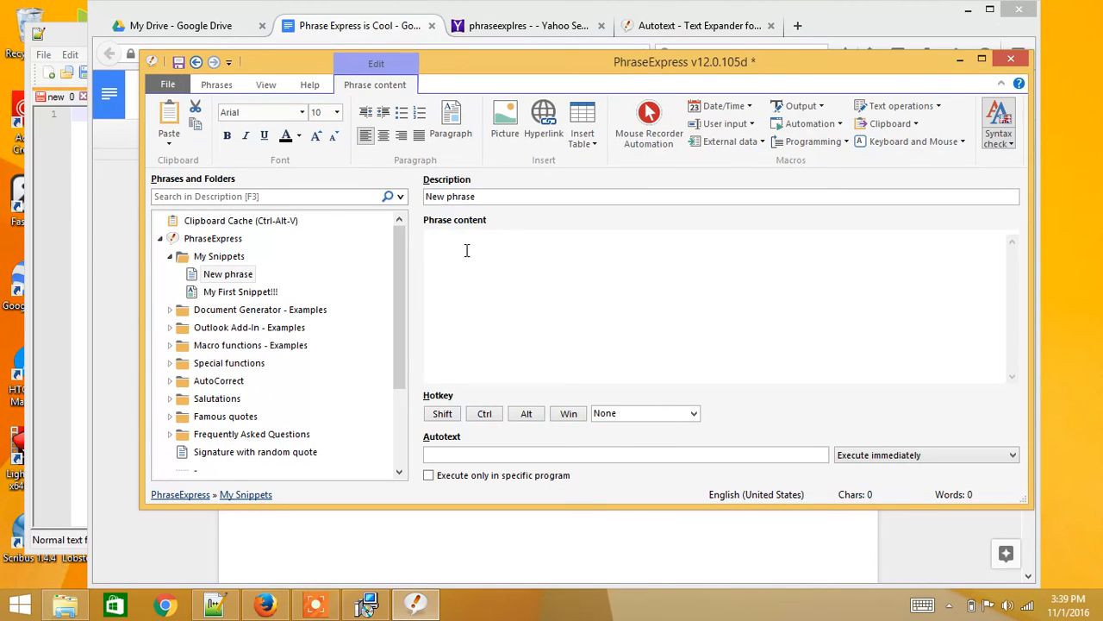
type("Thomas")
left_click(491, 236)
type("Gelder")
key("Return")
type("SOCY 30A Dr. Benner")
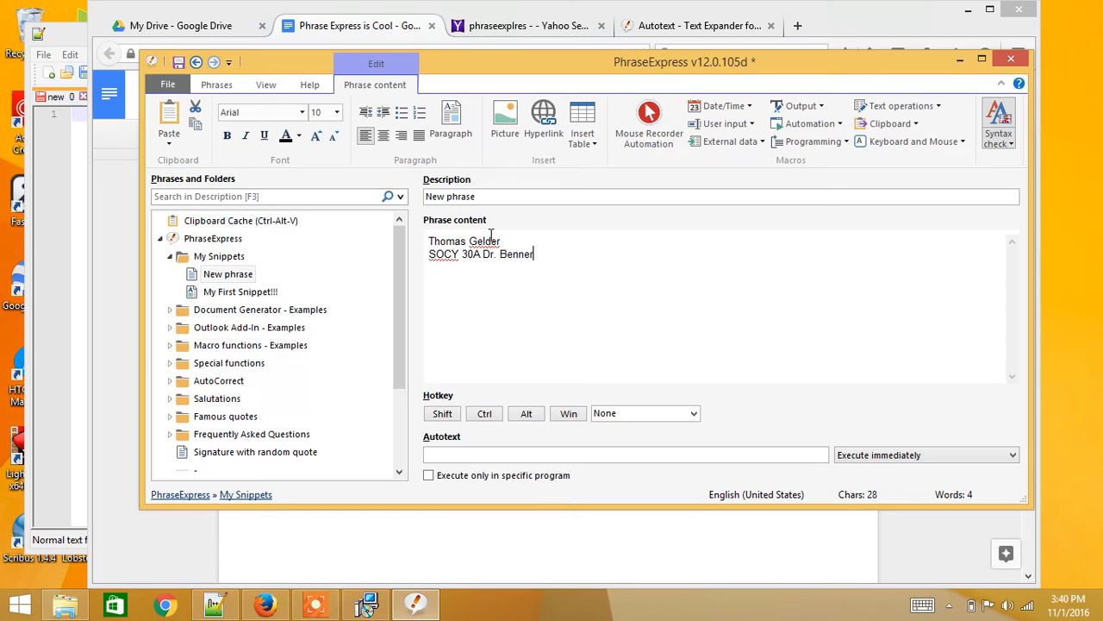
key("Return")
Check the Google Docs and Notepad++ windows, then enter 30head as the phrase's autotext.
left_click(106, 223)
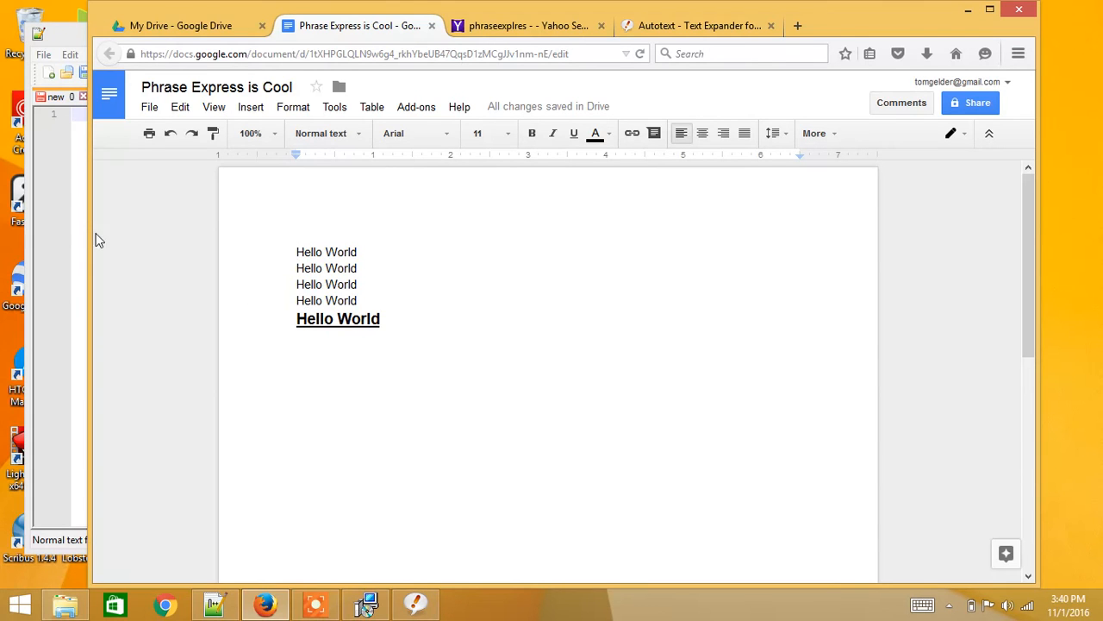
left_click(55, 235)
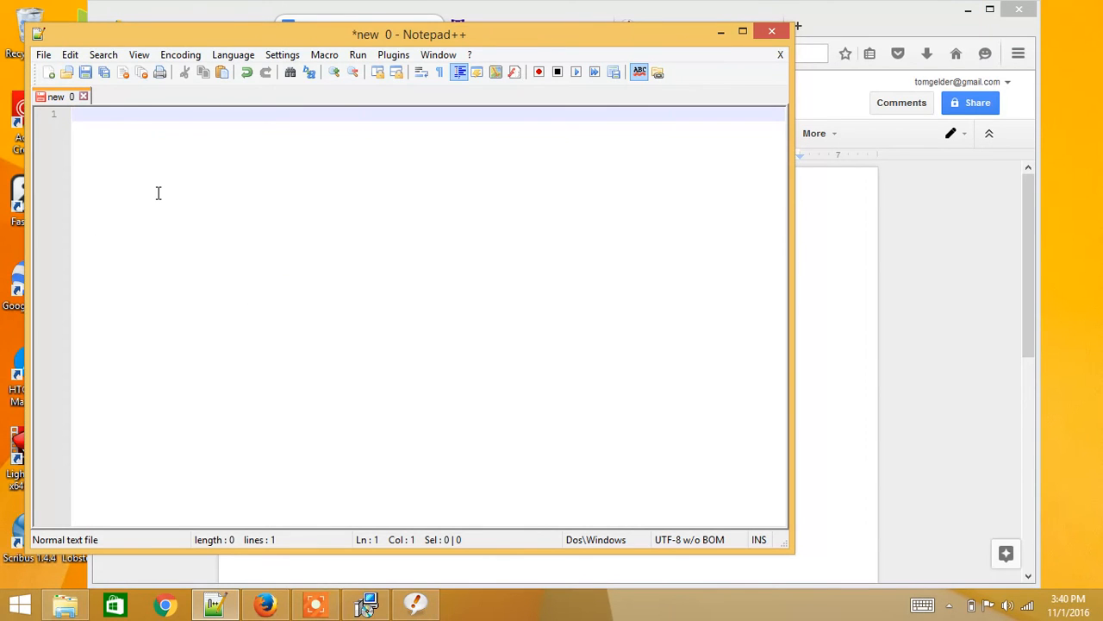
left_click(415, 604)
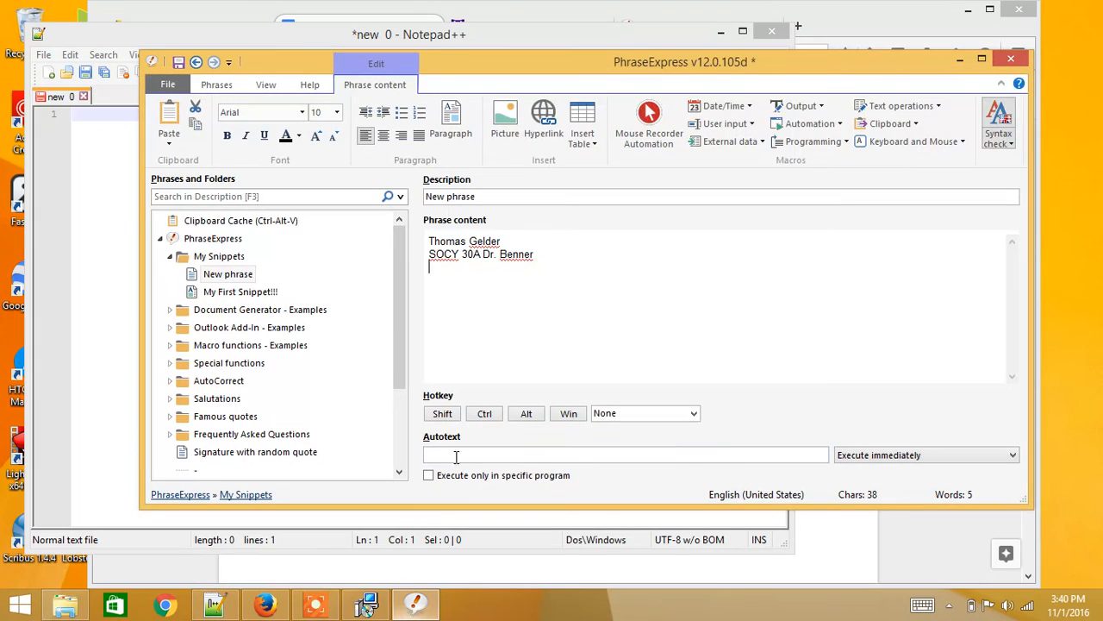
left_click(459, 453)
type("3o")
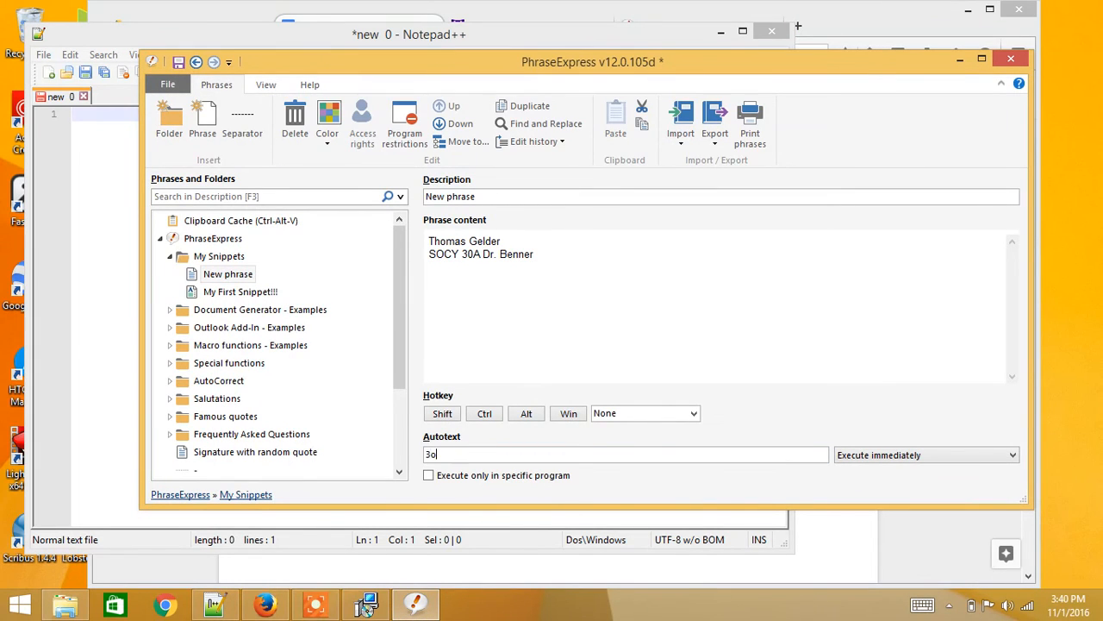
key("BackSpace")
key("BackSpace")
key("BackSpace")
left_click(97, 369)
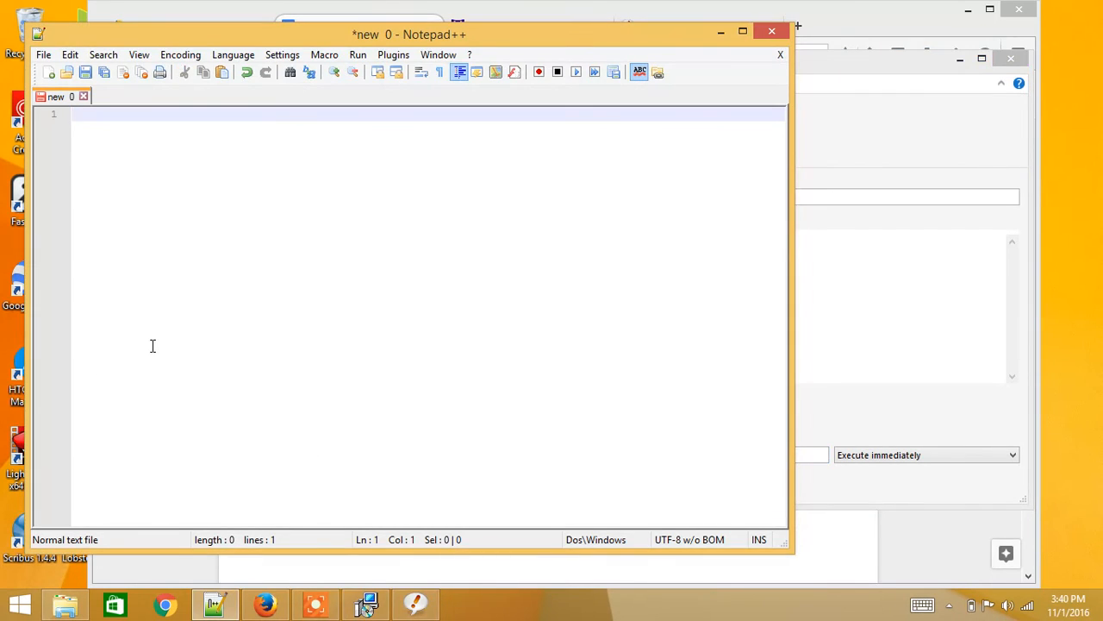
Type 30head in the Notepad++ file, then reselect the new phrase in PhraseExpress.
type("30head")
left_click(1026, 326)
left_click(248, 279)
left_click(248, 290)
left_click(240, 275)
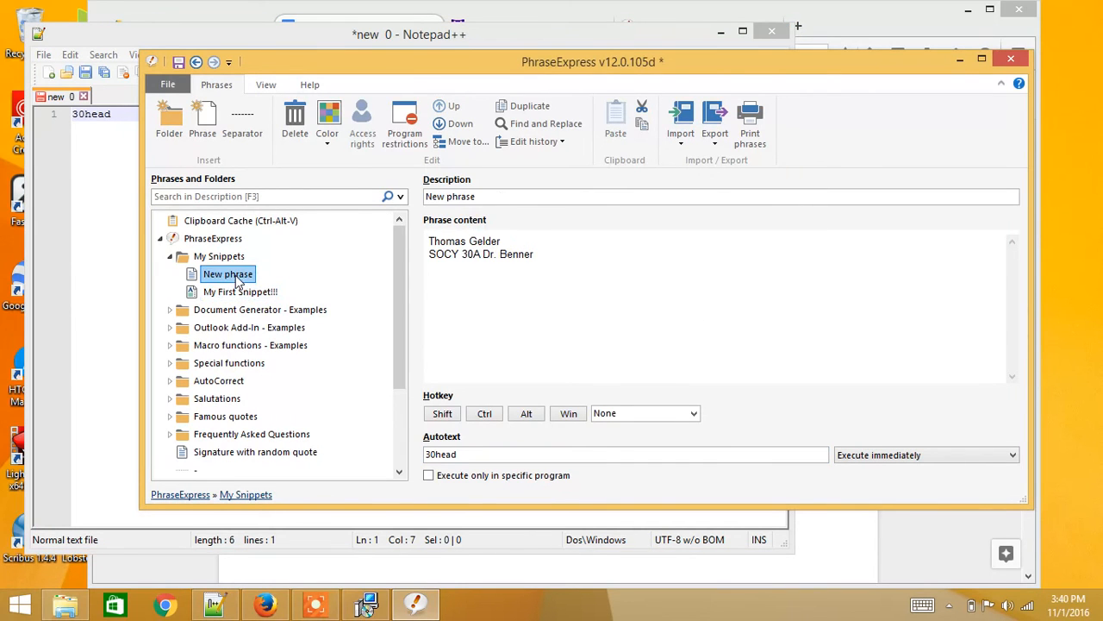
Rename the new phrase's description from 'New phrase' to 'SOCY HEader'.
left_click(477, 196)
left_click_drag(478, 197, 418, 196)
type("SOCY HEader")
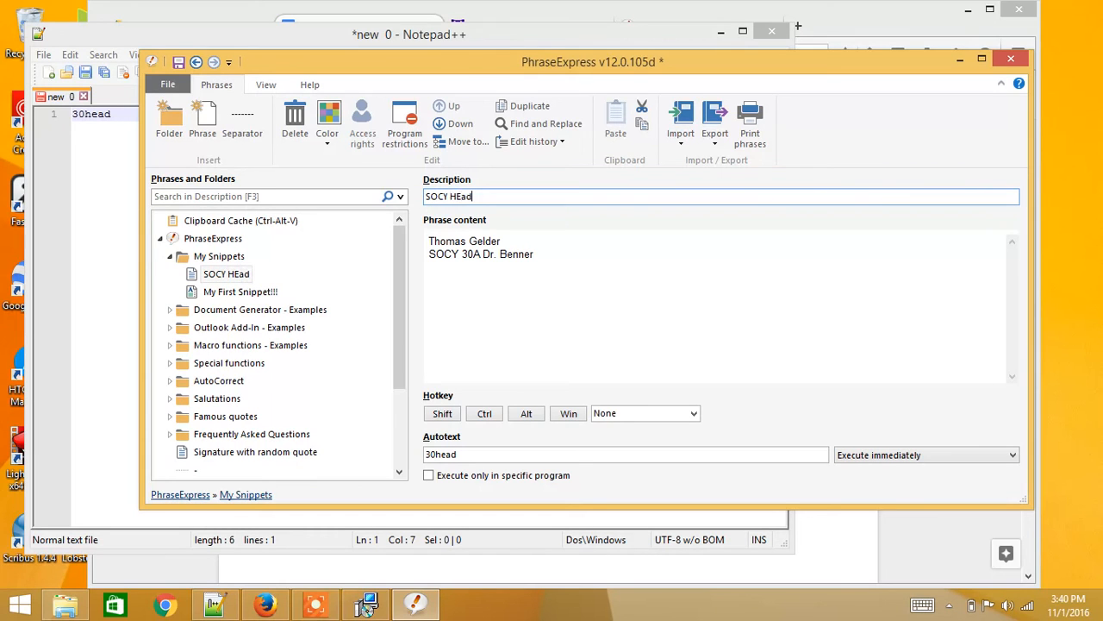
left_click(246, 273)
left_click(239, 291)
left_click(96, 269)
Retype 30head in Notepad++ so it expands into the two-line name and course heading.
key("BackSpace")
key("BackSpace")
key("BackSpace")
key("BackSpace")
key("BackSpace")
key("BackSpace")
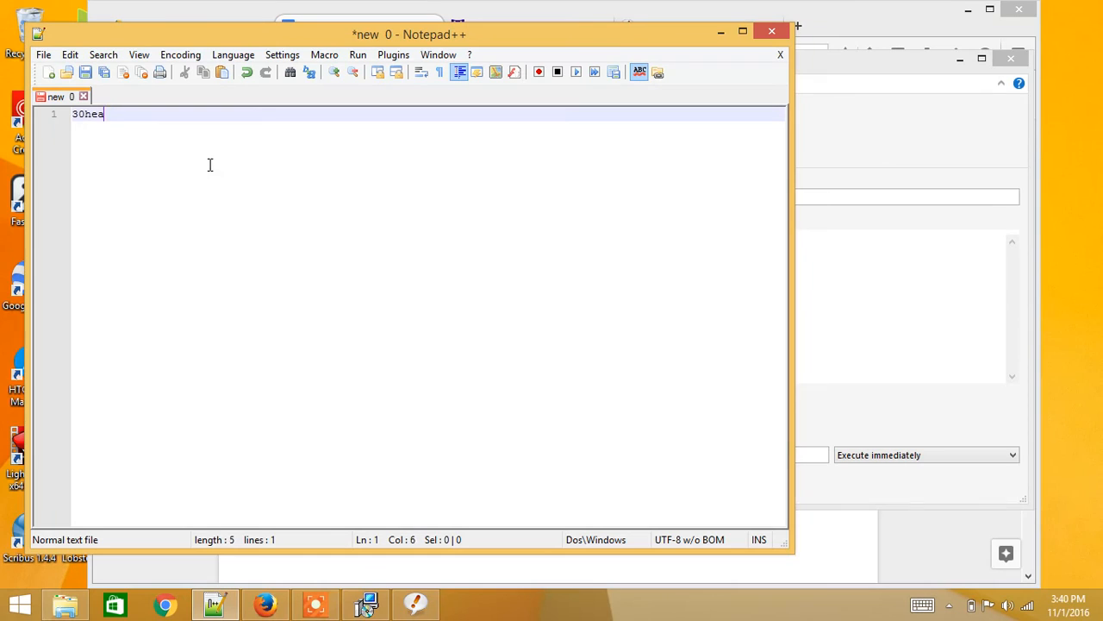
type("30head")
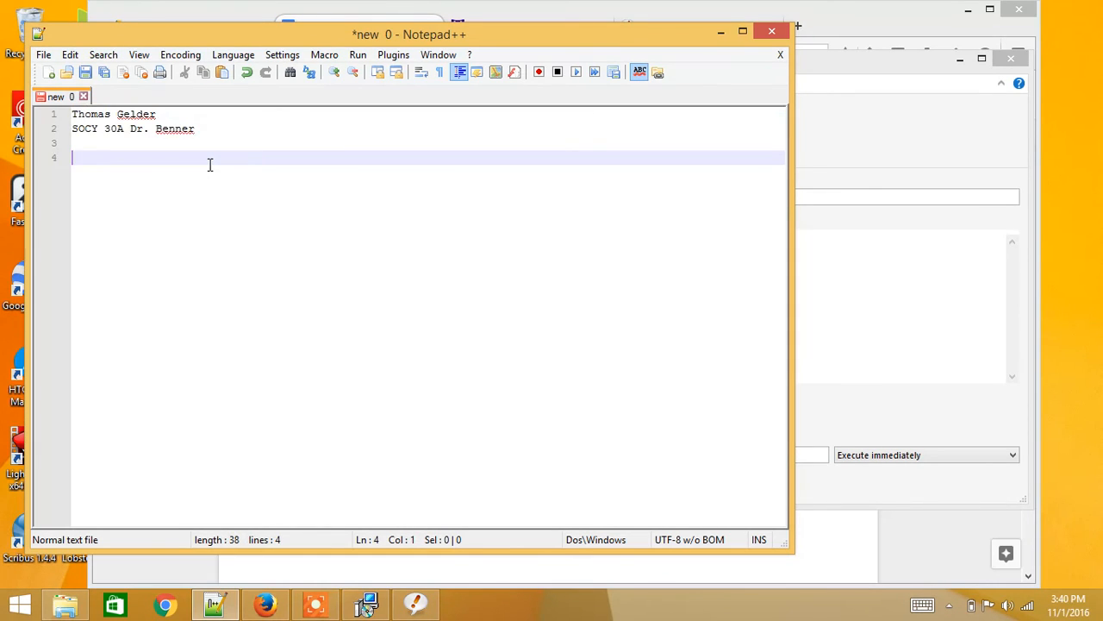
left_click_drag(206, 130, 73, 114)
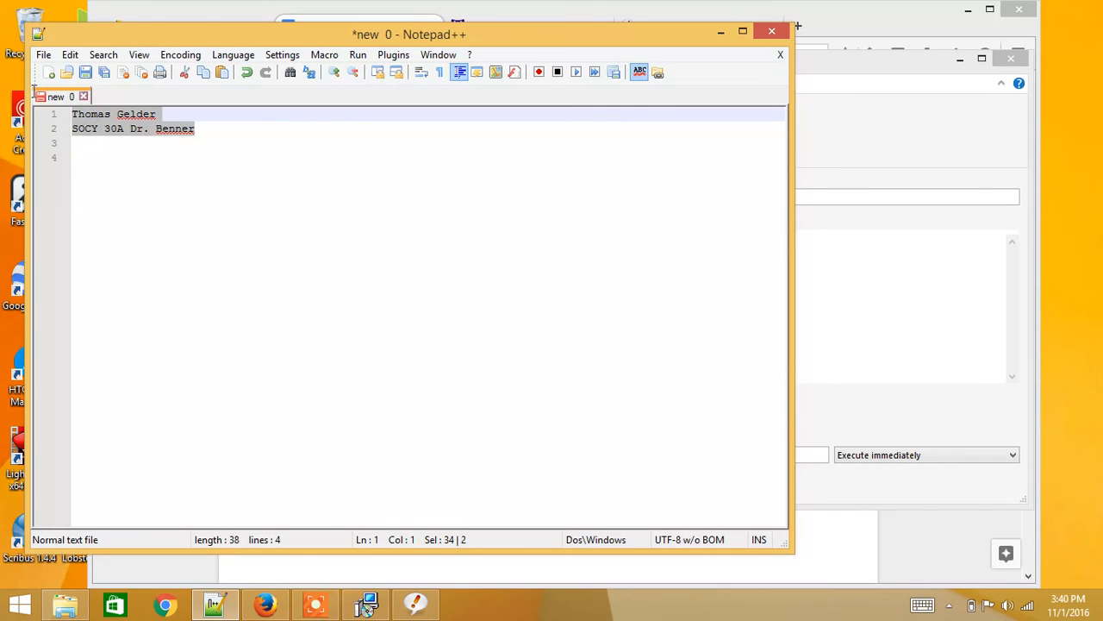
left_click(851, 268)
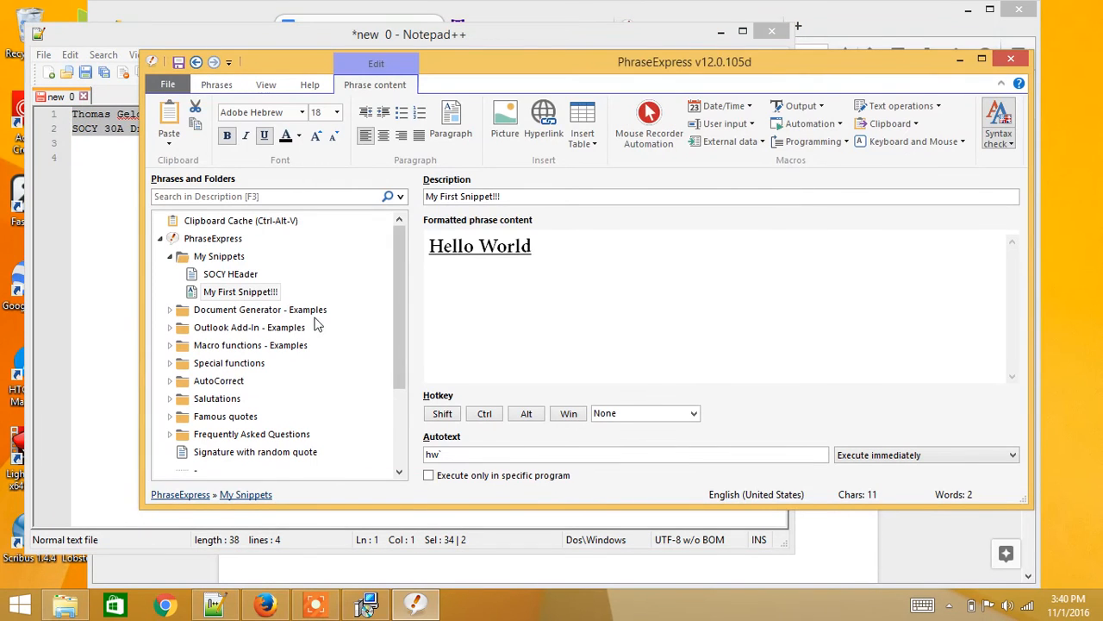
left_click(234, 275)
Select the two expanded heading lines in Notepad++ for the SOCY HEader phrase content.
left_click(530, 273)
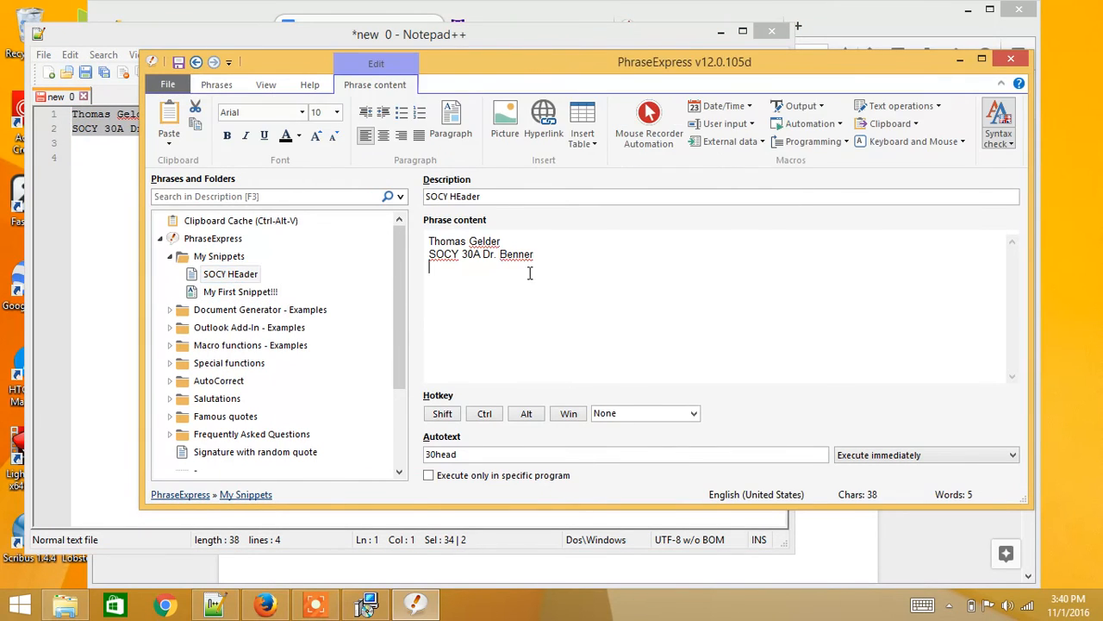
left_click(47, 253)
left_click_drag(113, 151, 123, 142)
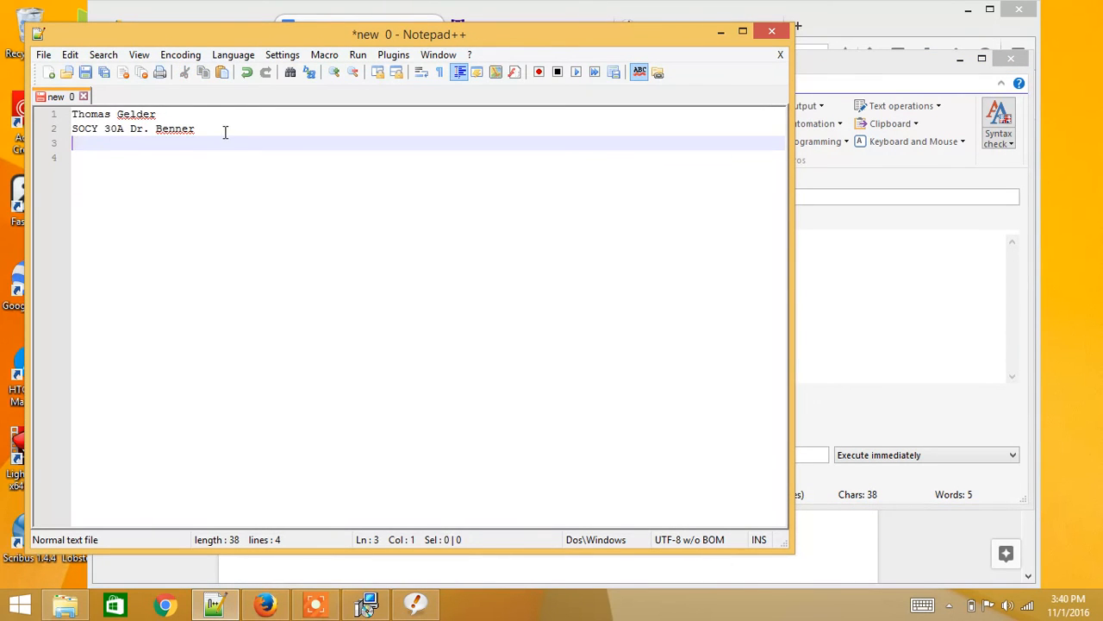
left_click_drag(224, 130, 43, 116)
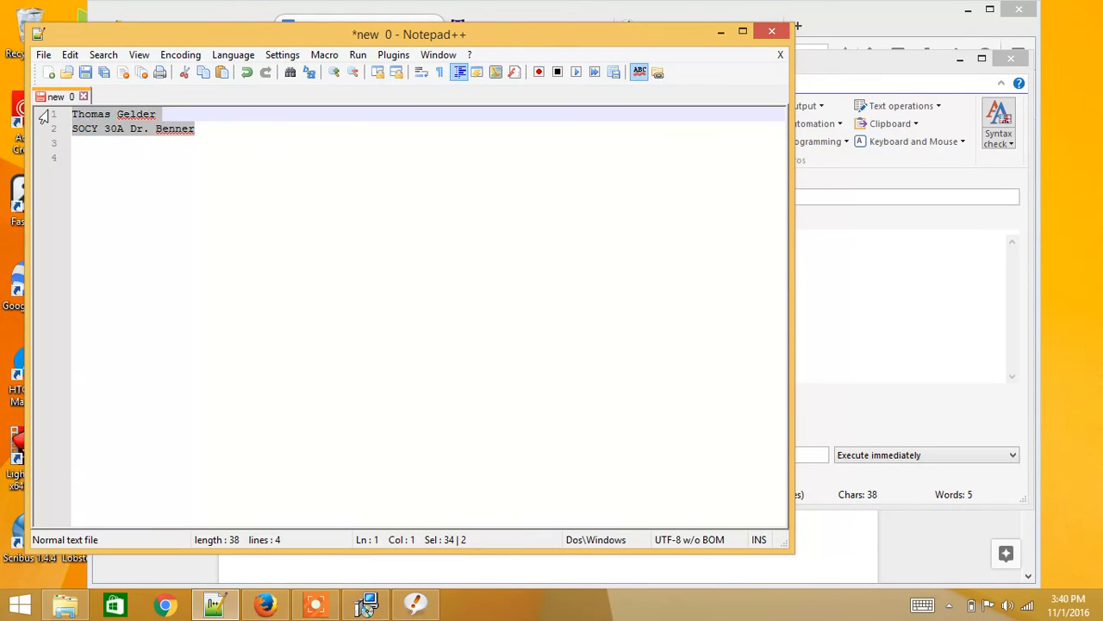
left_click(864, 345)
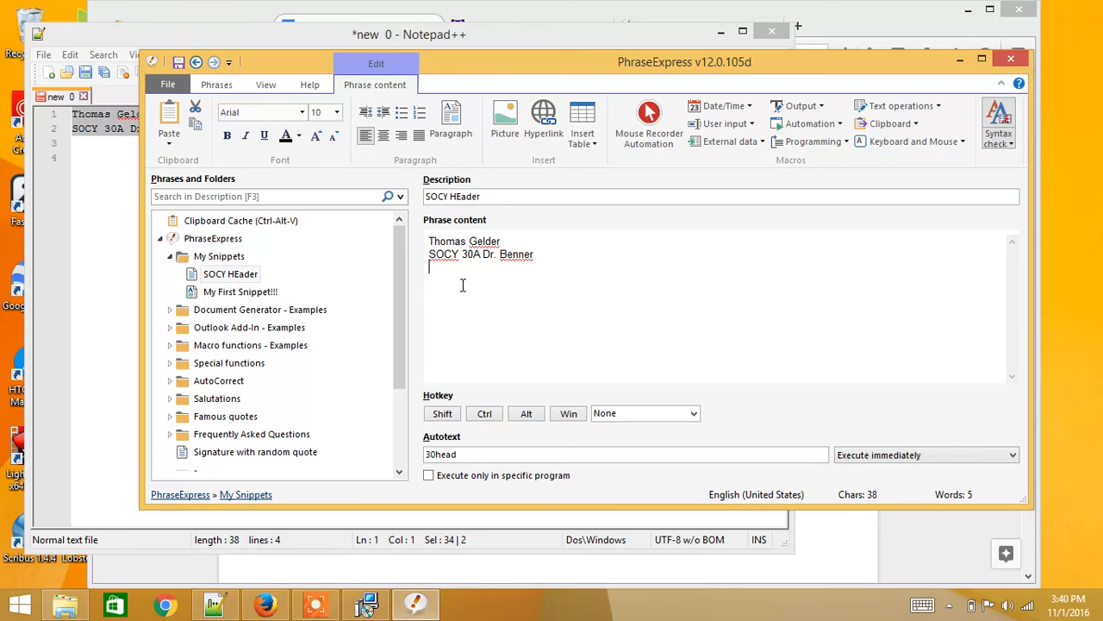
Insert the {#date} current-date macro as the third line of the SOCY HEader phrase.
left_click(749, 106)
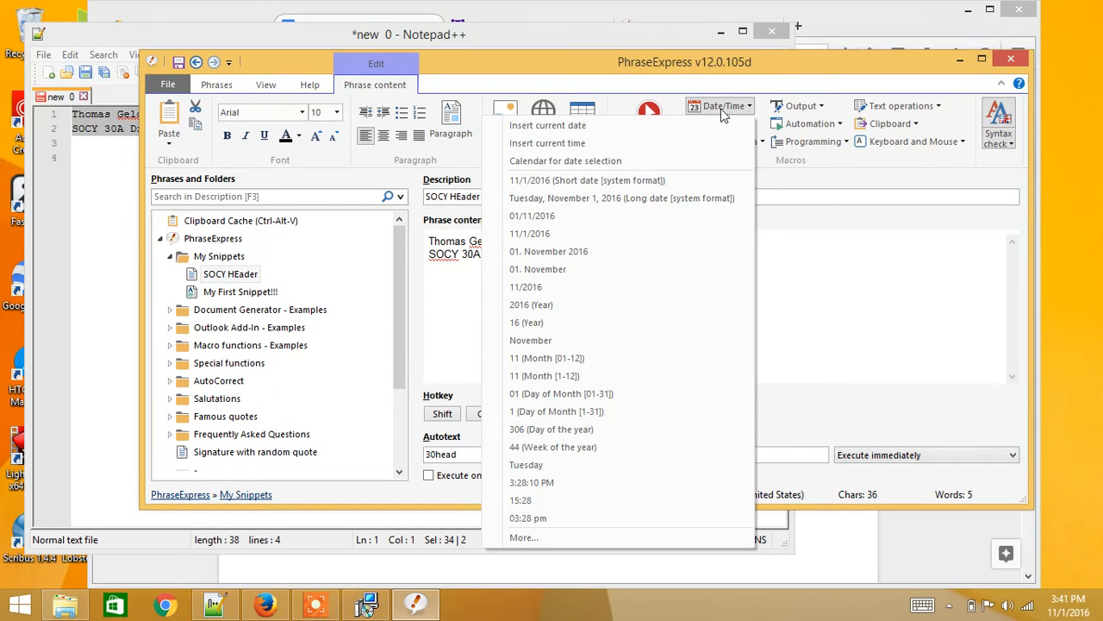
left_click(639, 129)
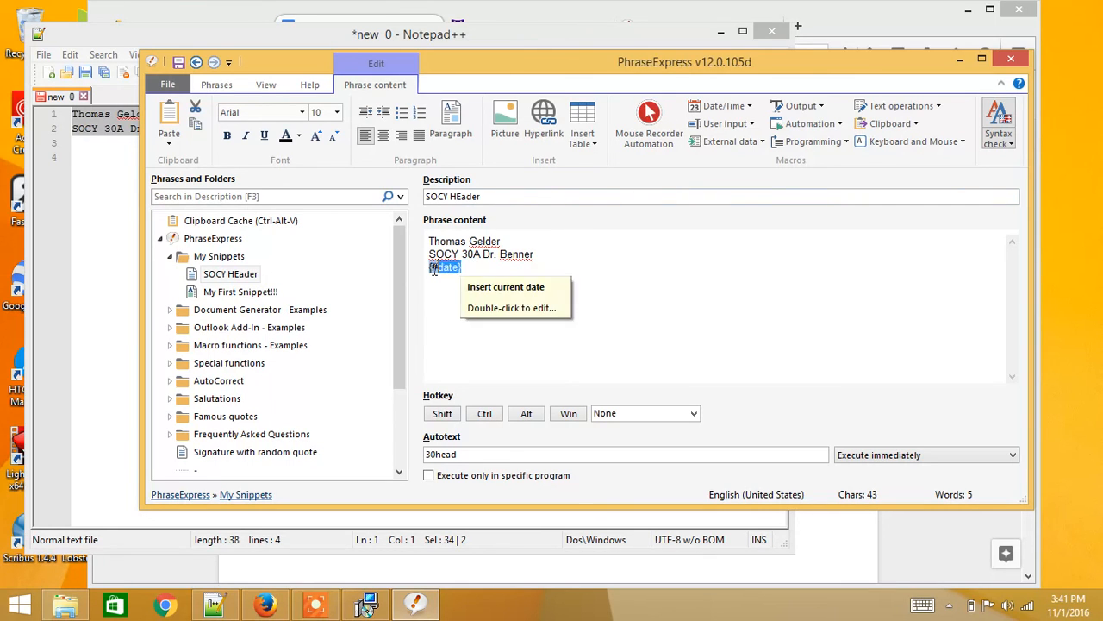
left_click_drag(423, 270, 486, 269)
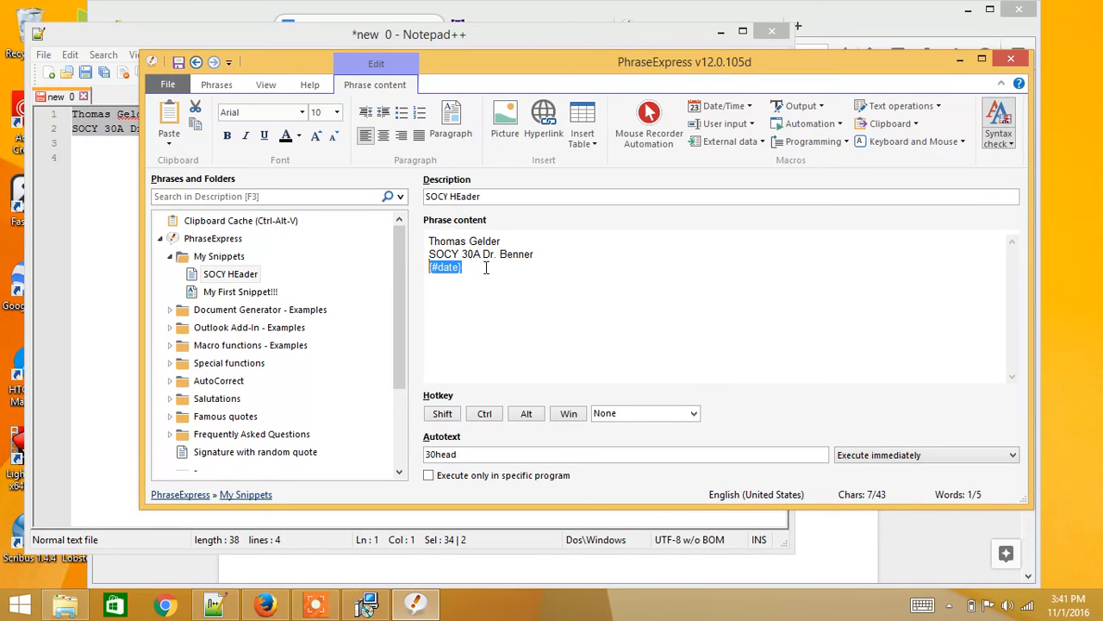
left_click(489, 269)
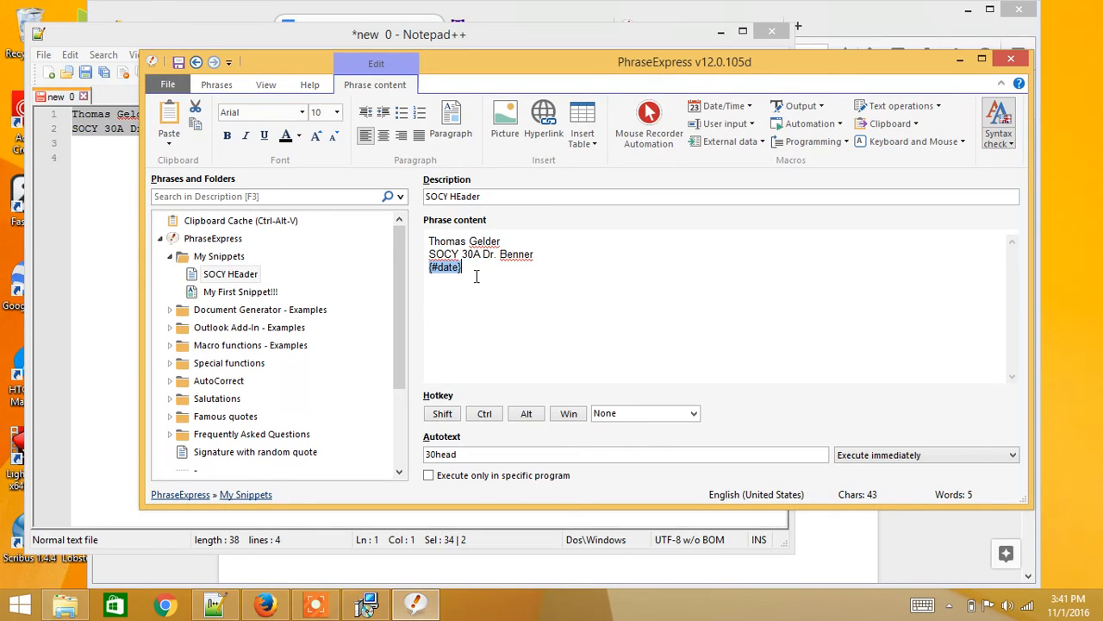
left_click(256, 296)
left_click(230, 275)
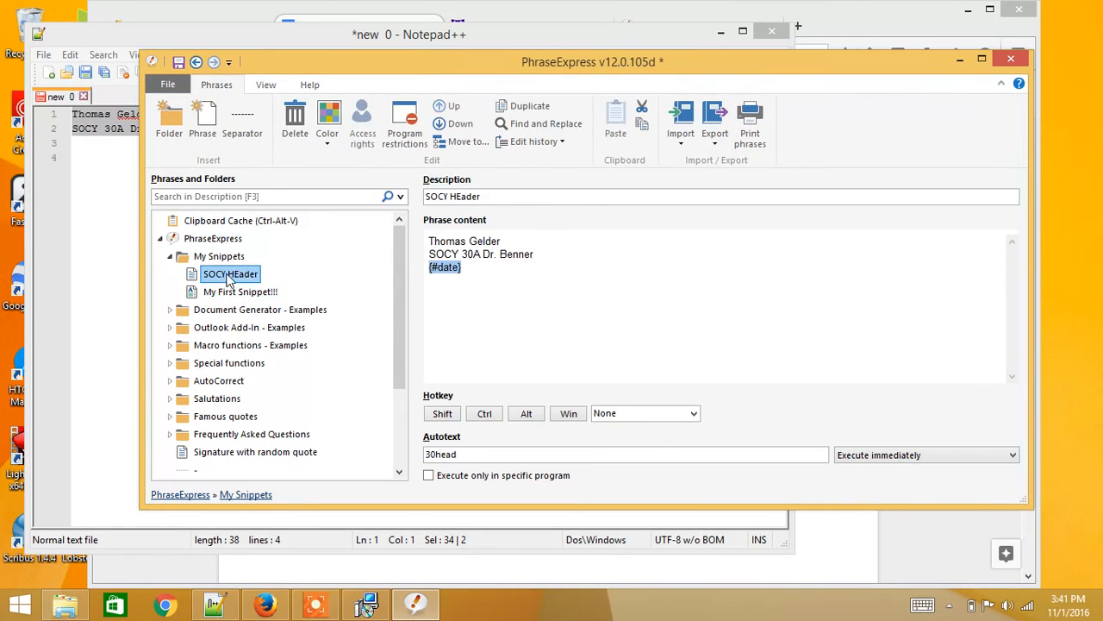
Expand 30head on Notepad++ line 4, giving name, course and 11/1/2016 run together on one line.
left_click(90, 243)
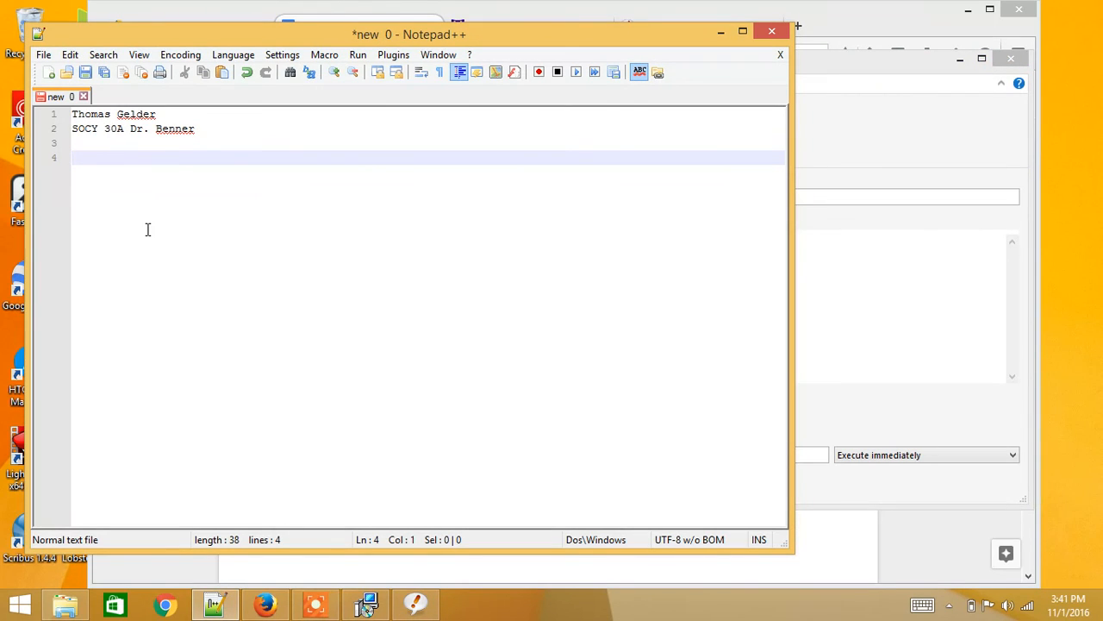
type("30")
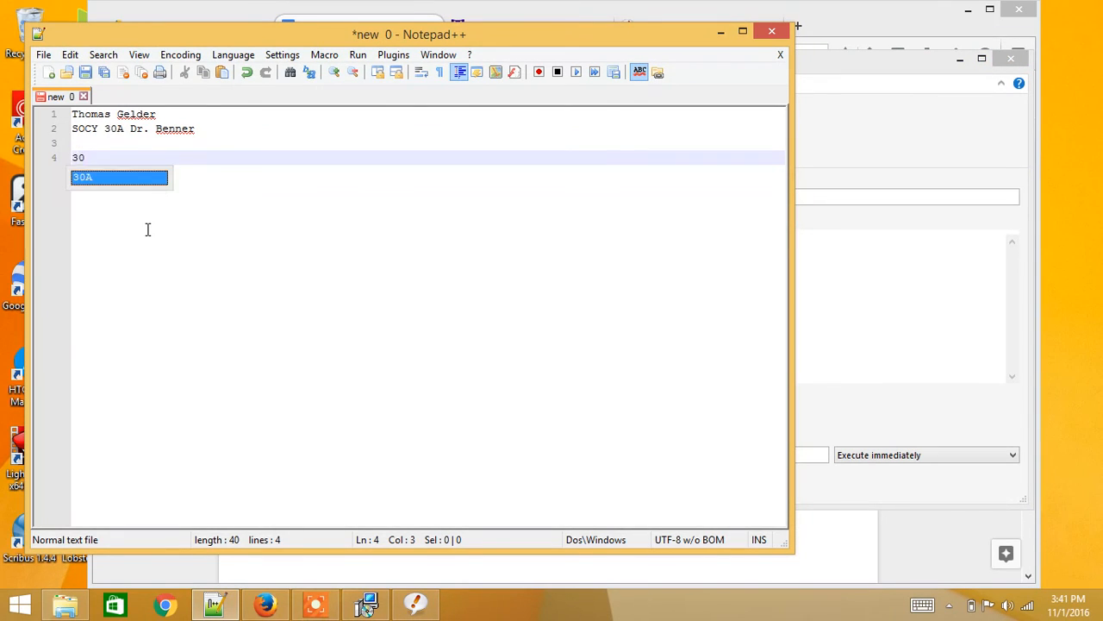
type("head")
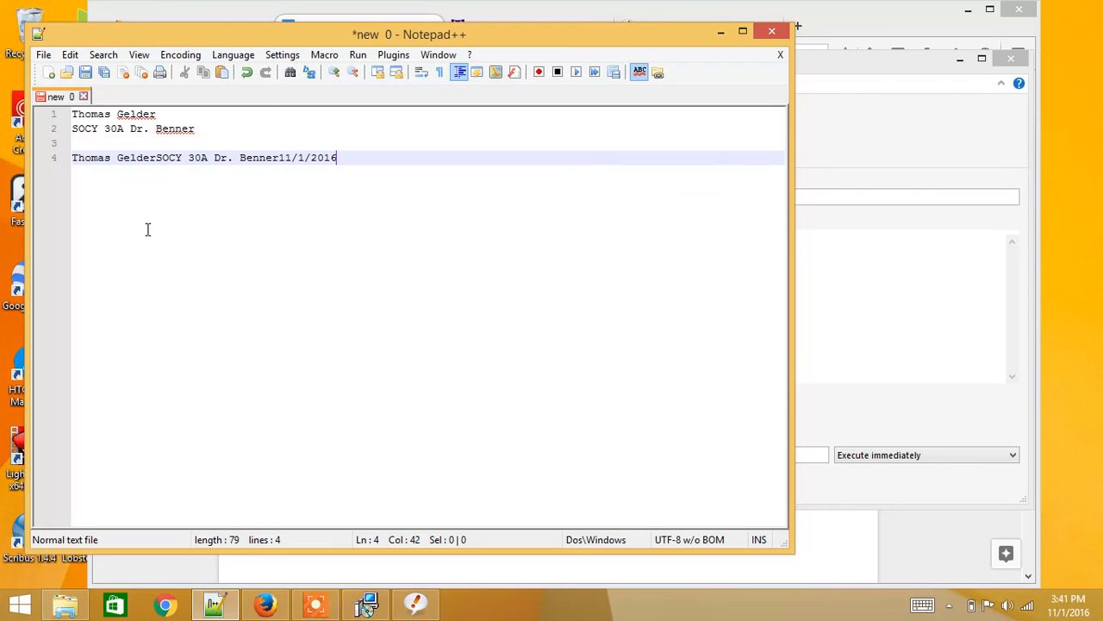
left_click(818, 254)
left_click(530, 246)
left_click(43, 283)
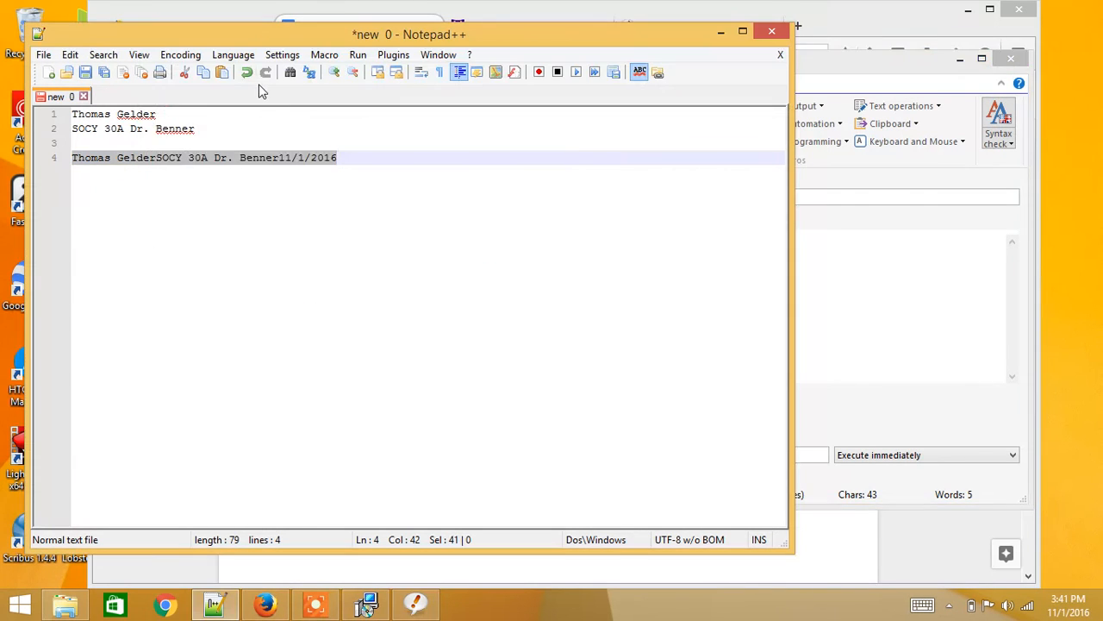
left_click(512, 14)
left_click(402, 334)
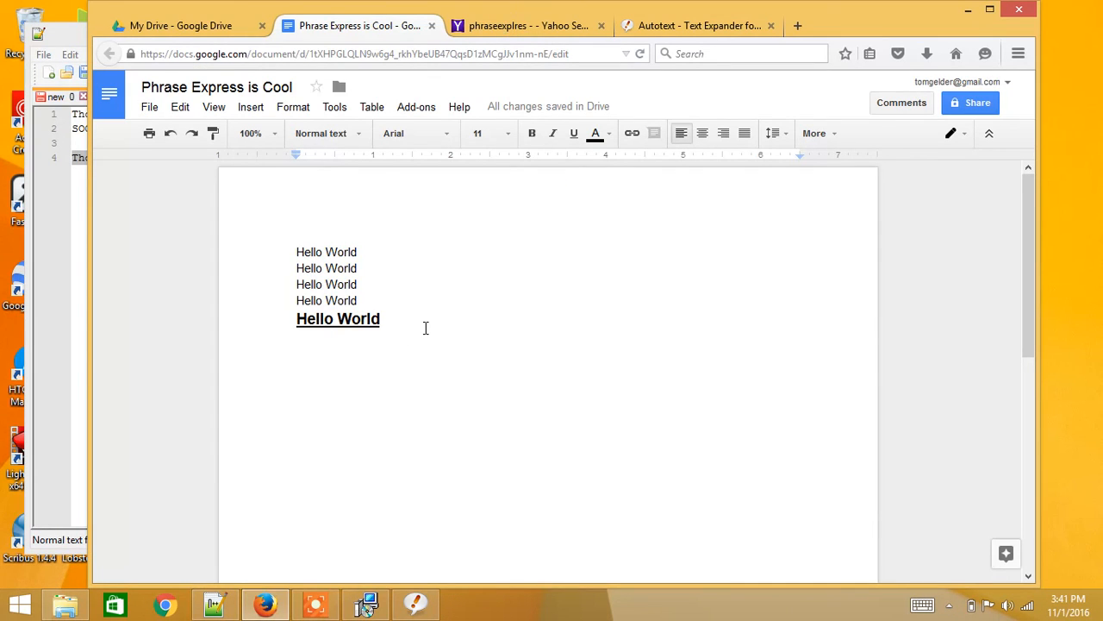
Type 30head below the bold Hello World, expanding to name, SOCY 30A Dr. Benner and 11/1/2016.
type("30head")
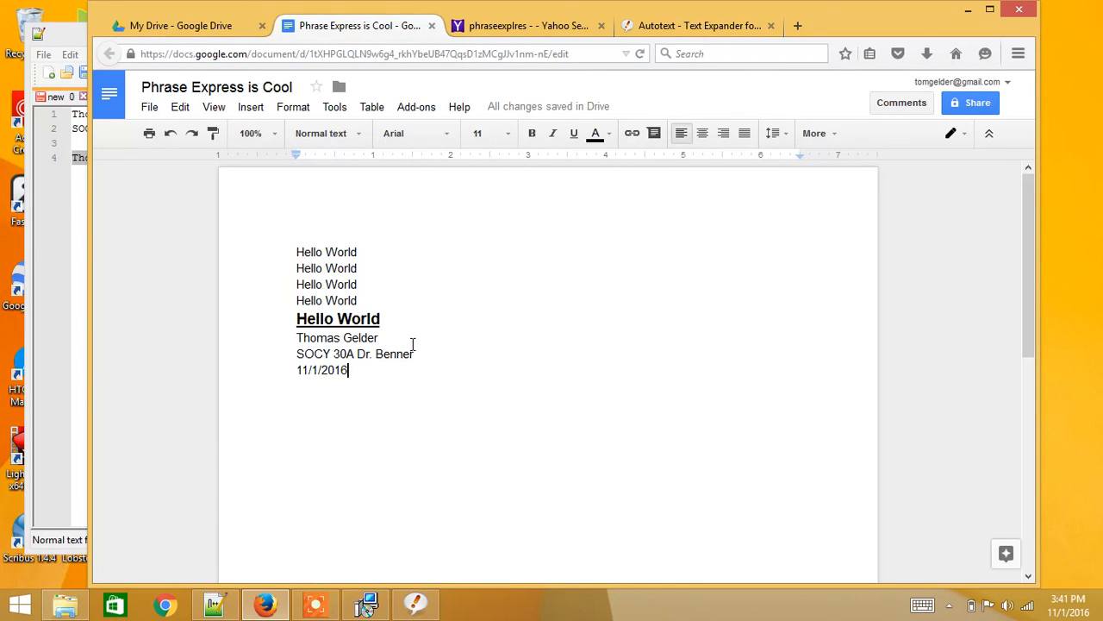
left_click_drag(357, 370, 295, 369)
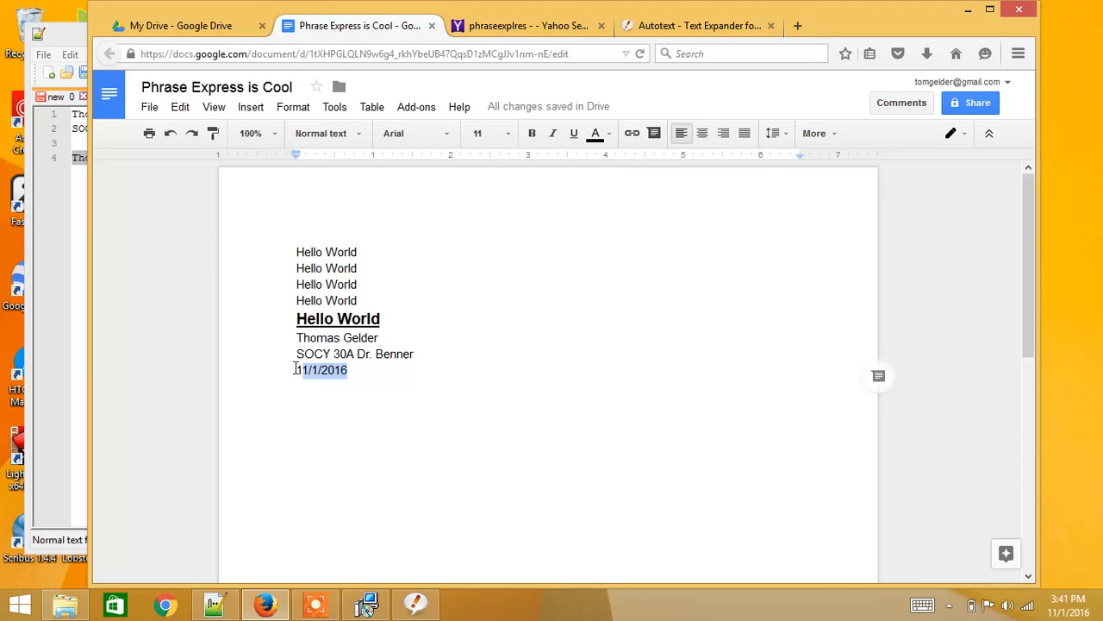
left_click(402, 368)
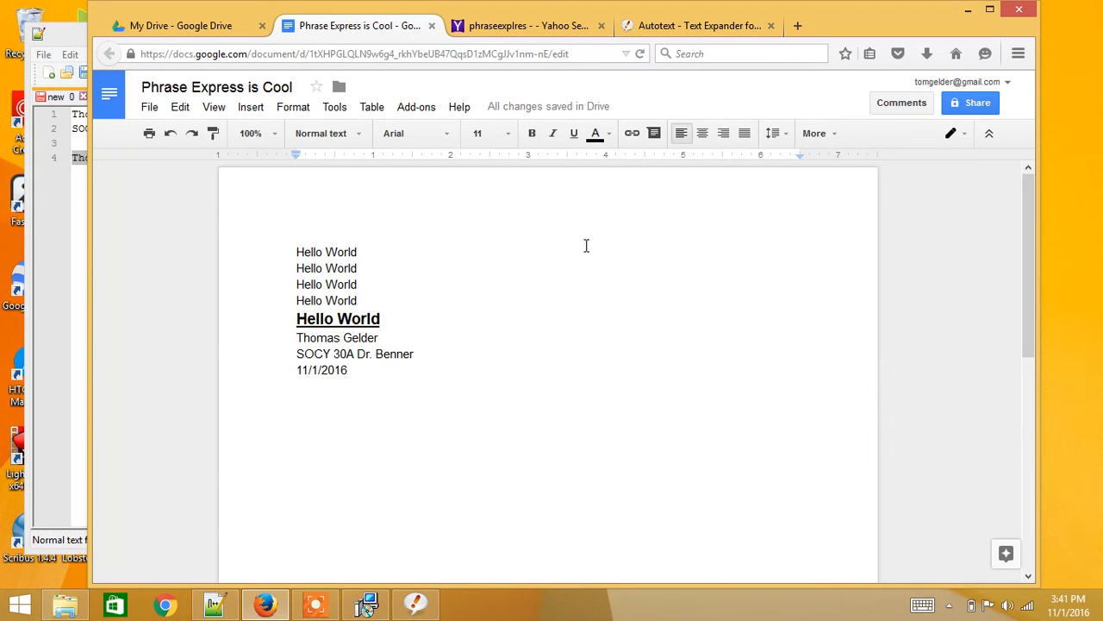
left_click_drag(361, 370, 294, 371)
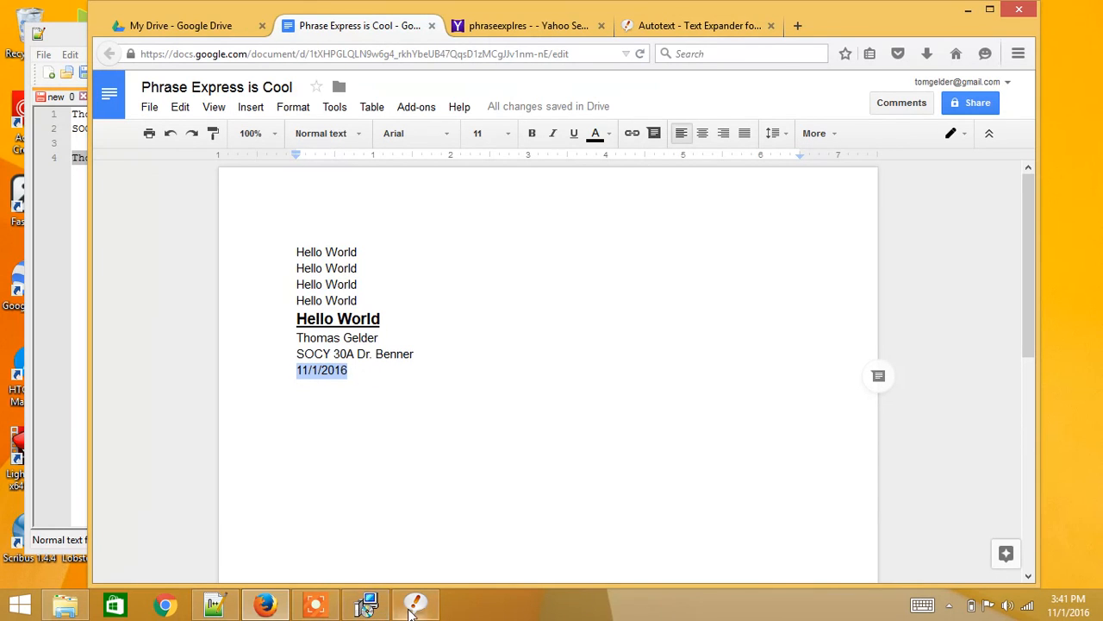
left_click(415, 603)
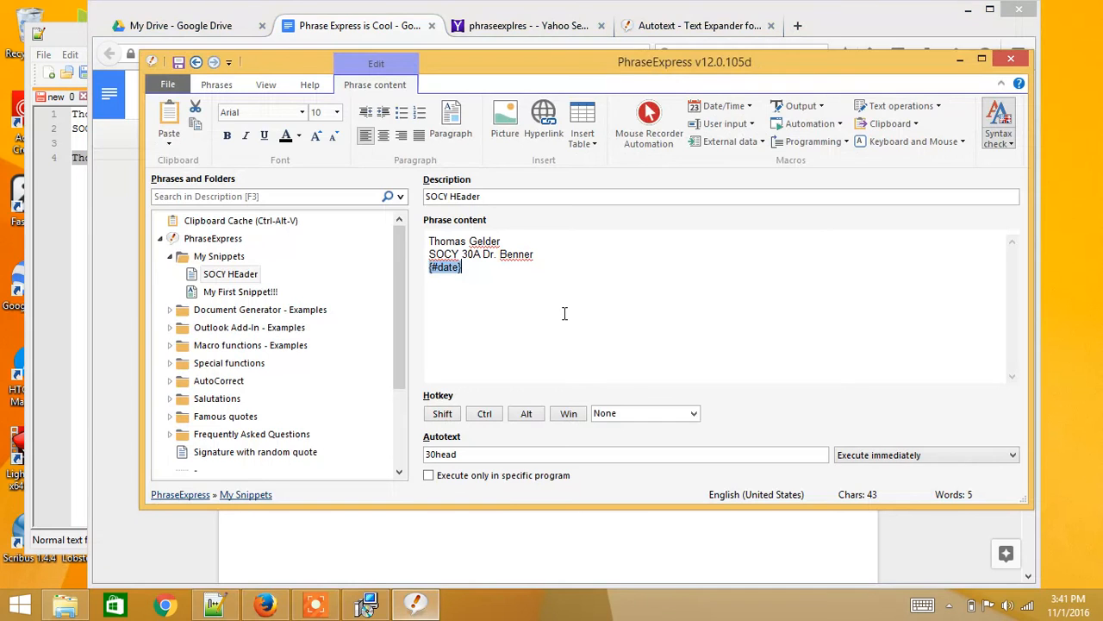
Browse the Date/Time and User input macro lists, then review the 30head autotext and all three content lines.
left_click(738, 106)
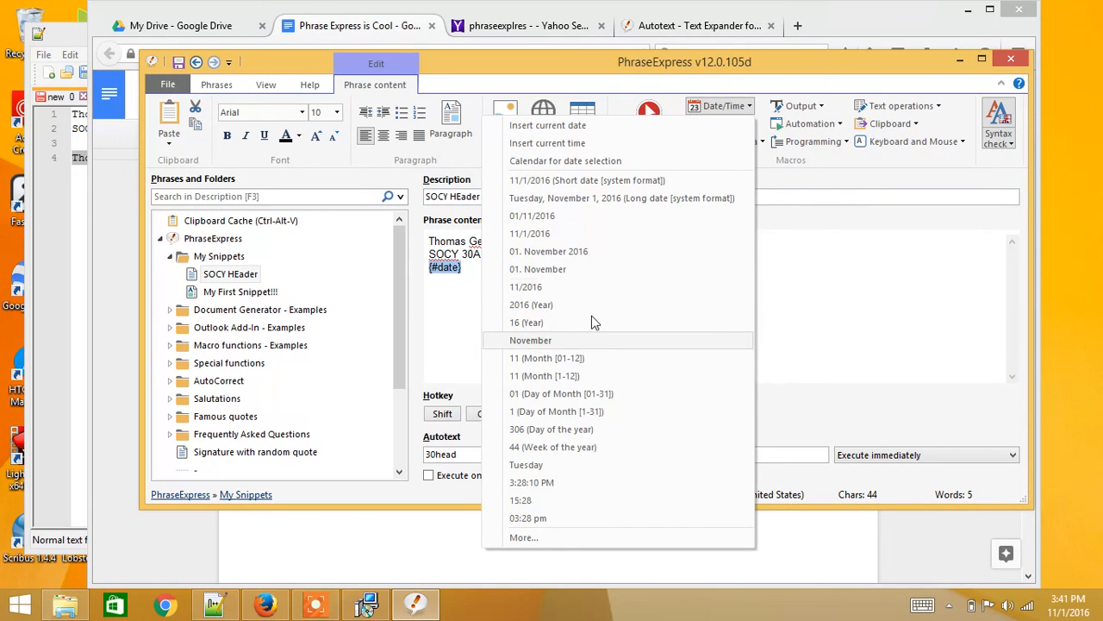
left_click(788, 277)
left_click(731, 126)
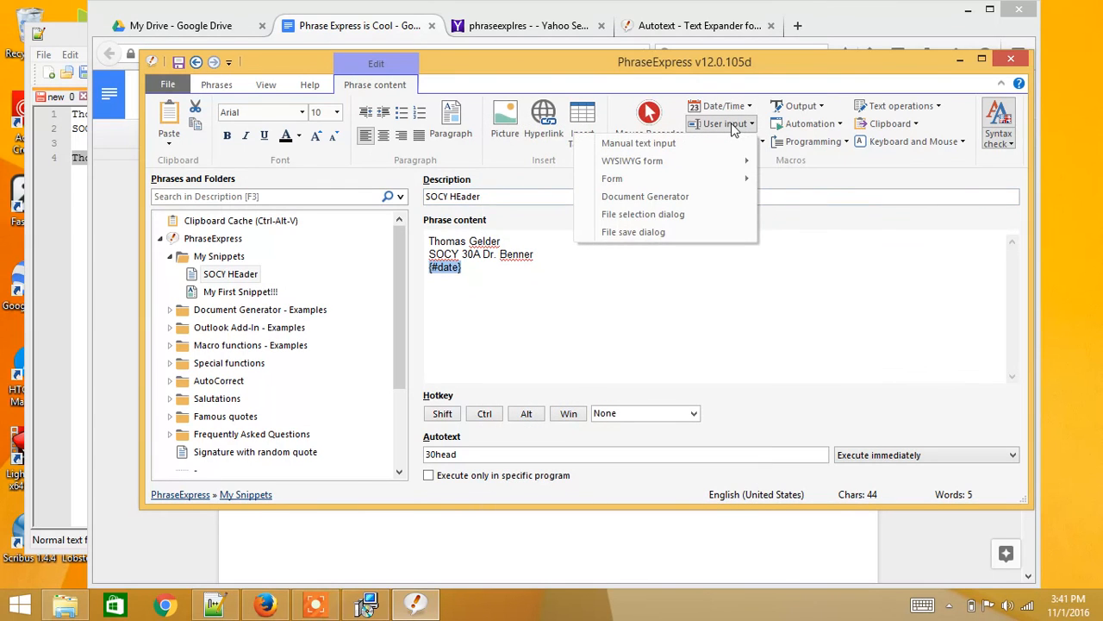
left_click(800, 286)
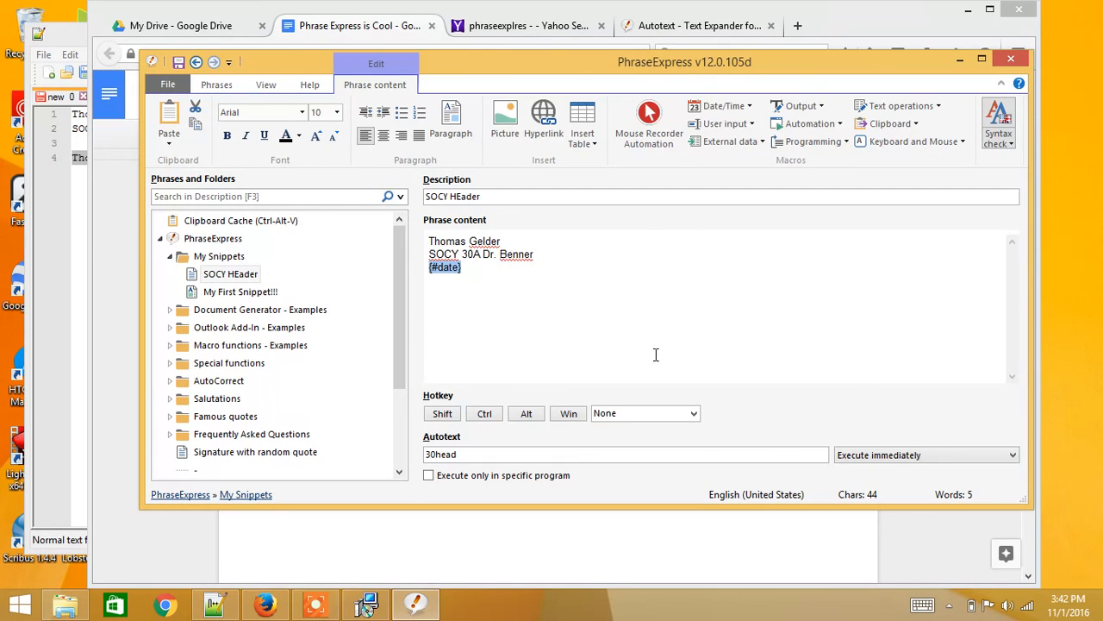
left_click_drag(460, 454, 423, 454)
left_click(540, 318)
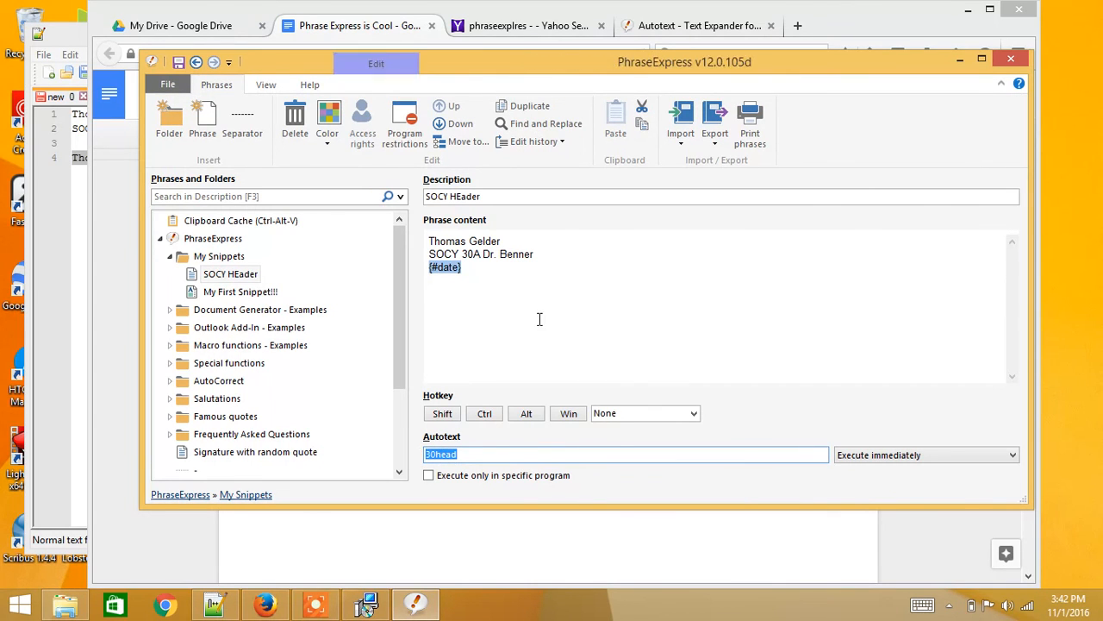
left_click_drag(490, 298, 412, 236)
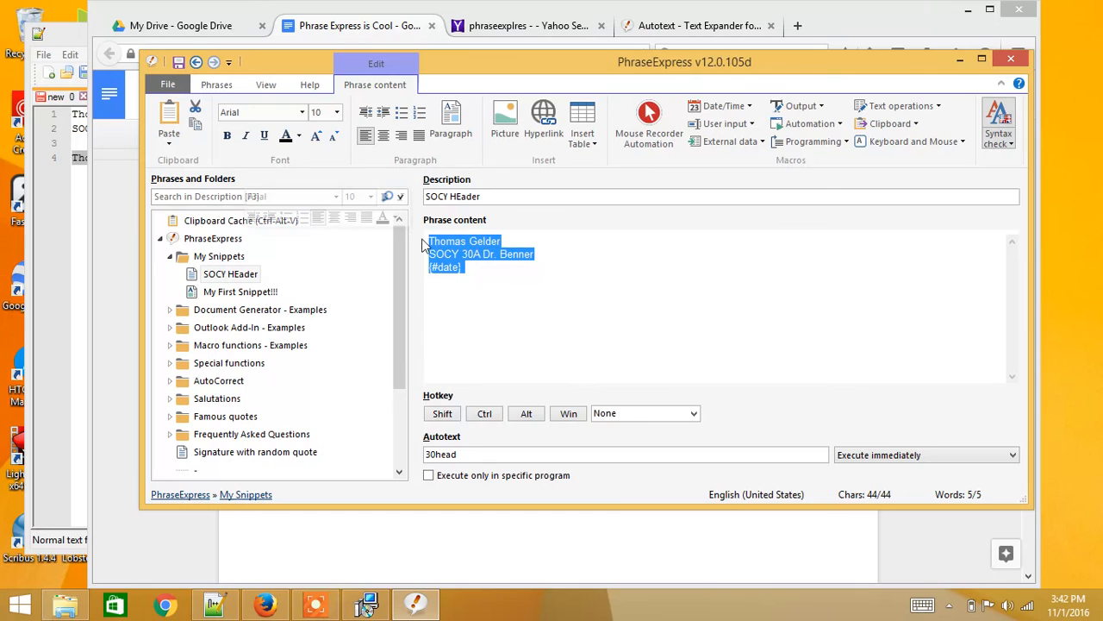